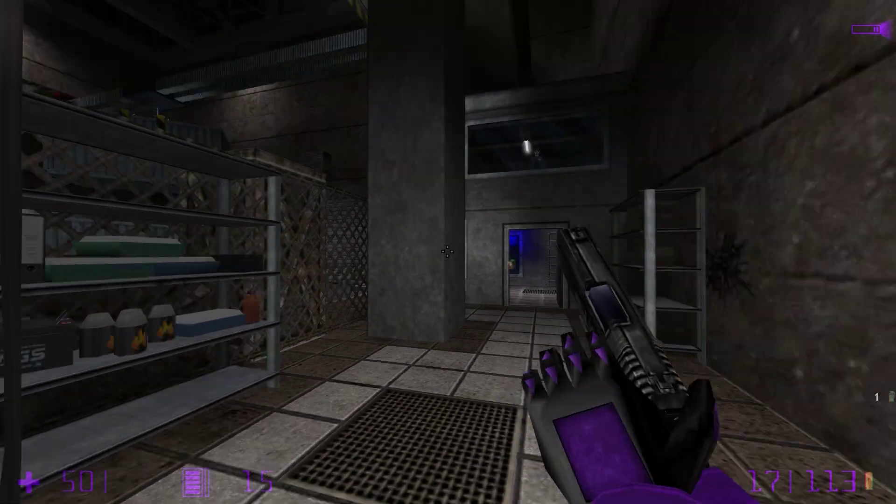
key("w")
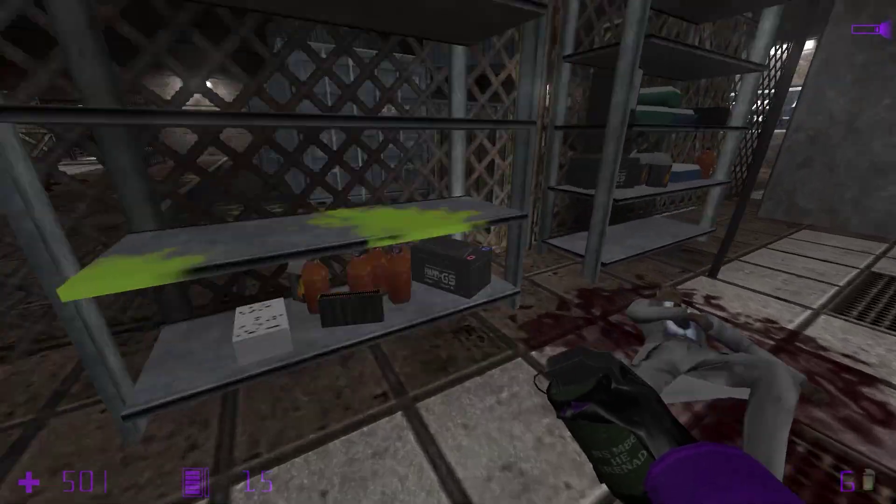
key("ctrl")
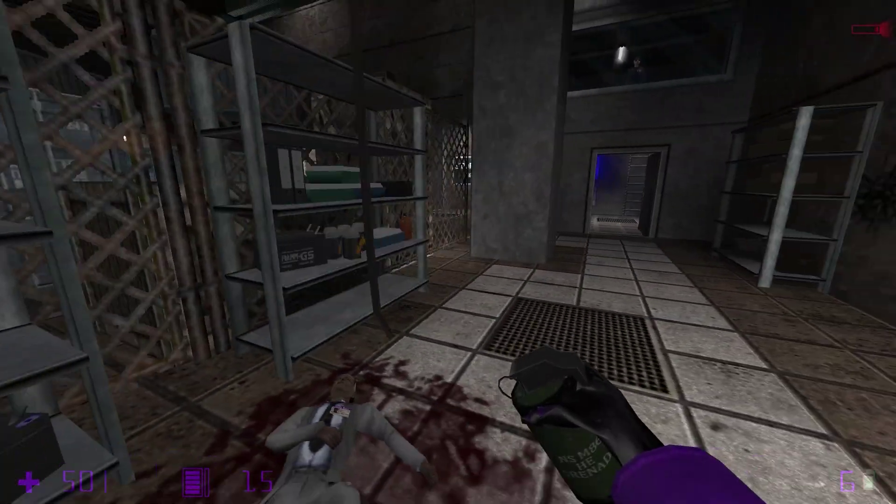
key("2")
key("w")
key("s")
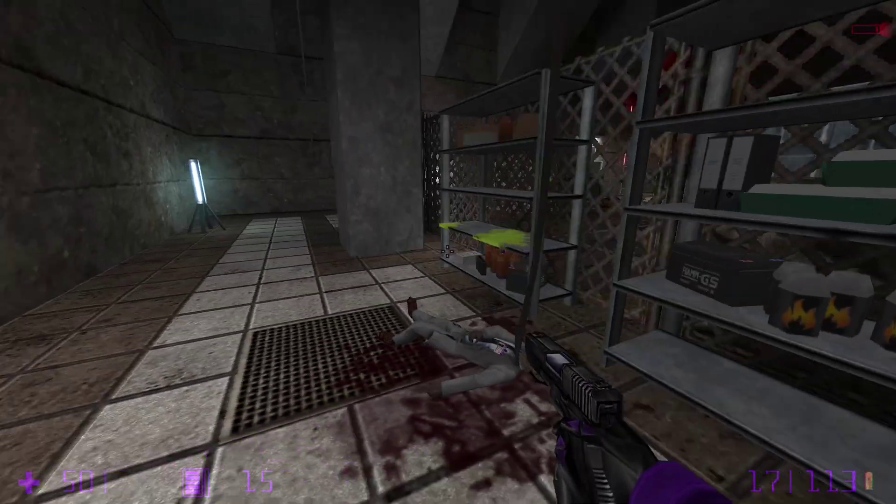
key("w")
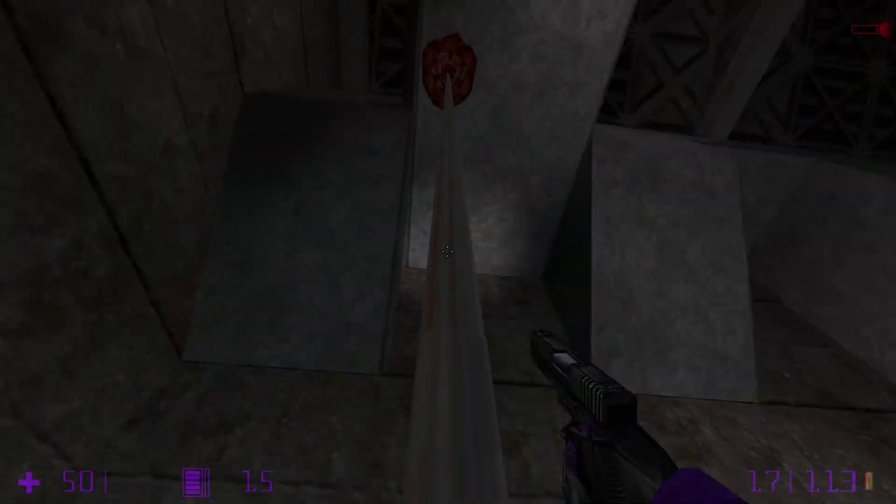
left_click(447, 252)
left_click(447, 252)
left_click(447, 252)
left_click(447, 252)
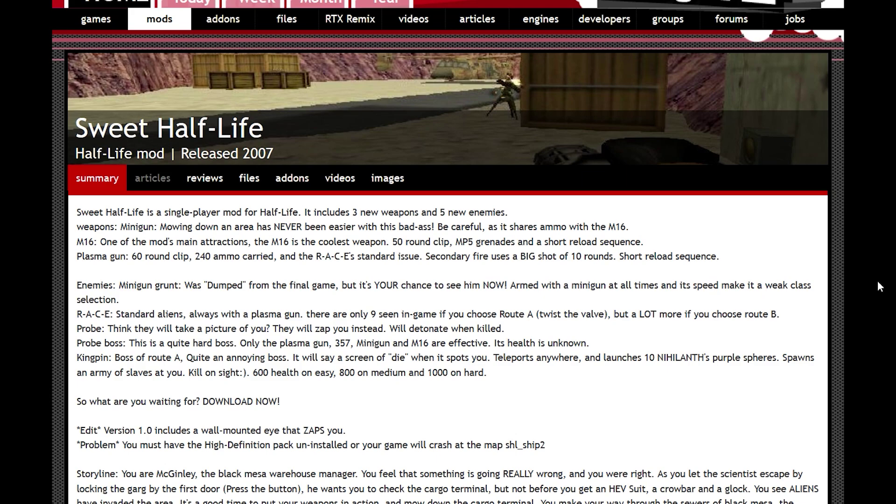
Step: Go to the Sweet Half-Life mod's files list on ModDB and open the full-version entry Sweet Half-Life 1.0
left_click(249, 178)
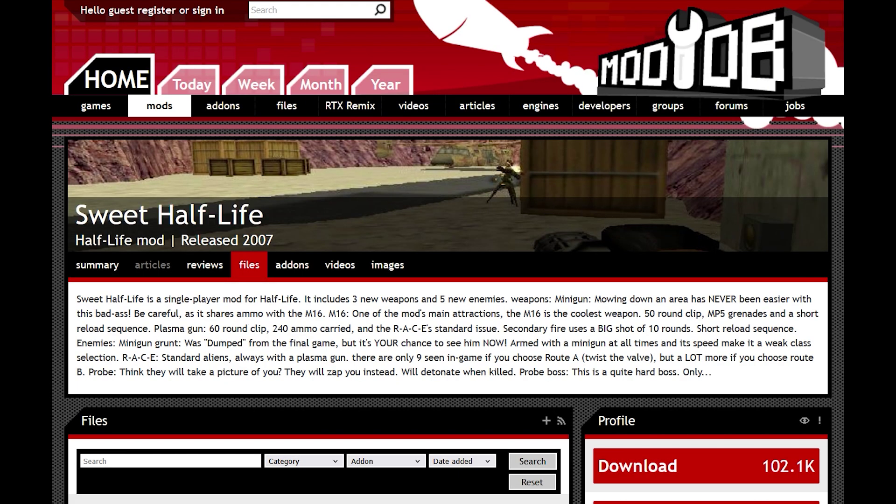
scroll(448, 252, "down", 1)
scroll(448, 252, "down", 10)
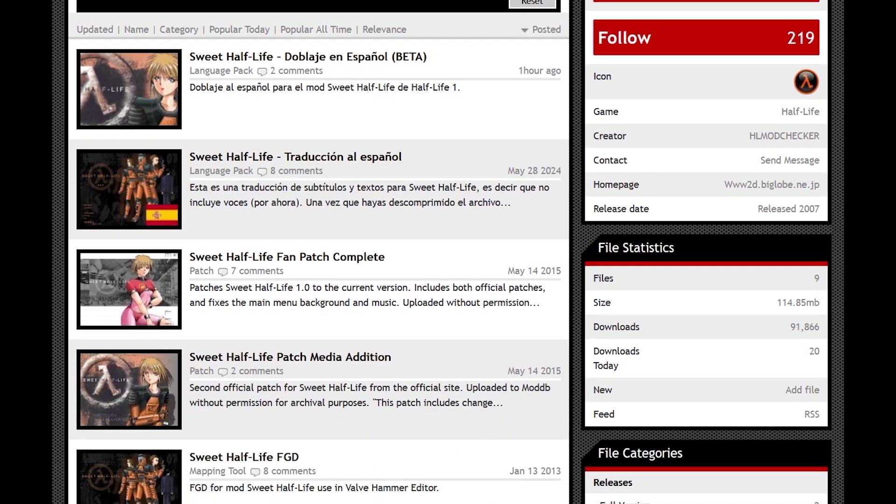
scroll(448, 252, "down", 5)
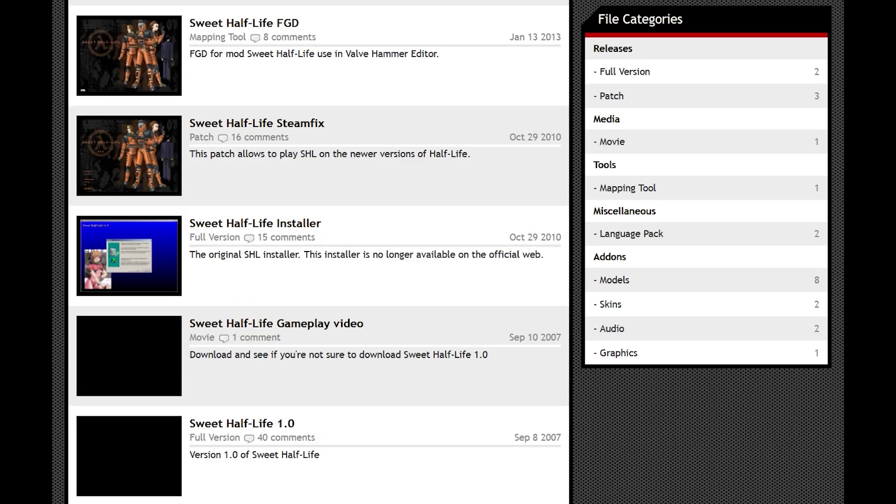
scroll(448, 252, "down", 1)
scroll(448, 252, "up", 3)
scroll(476, 224, "down", 3)
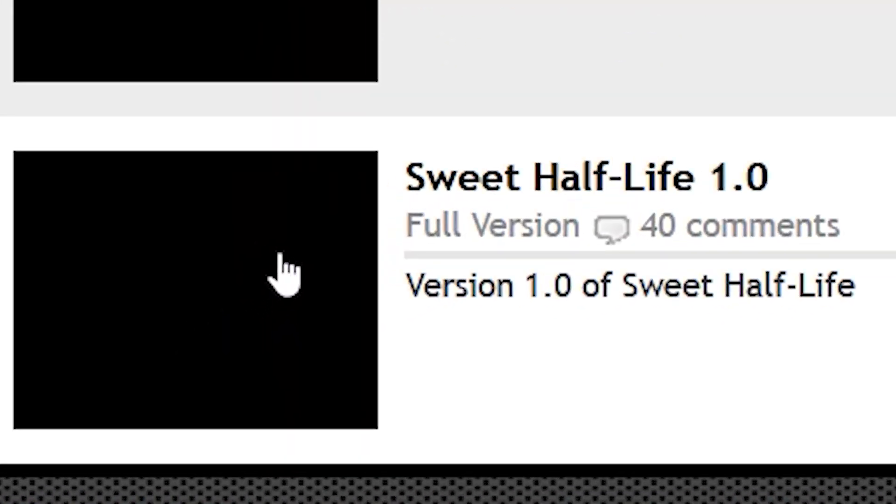
left_click(286, 276)
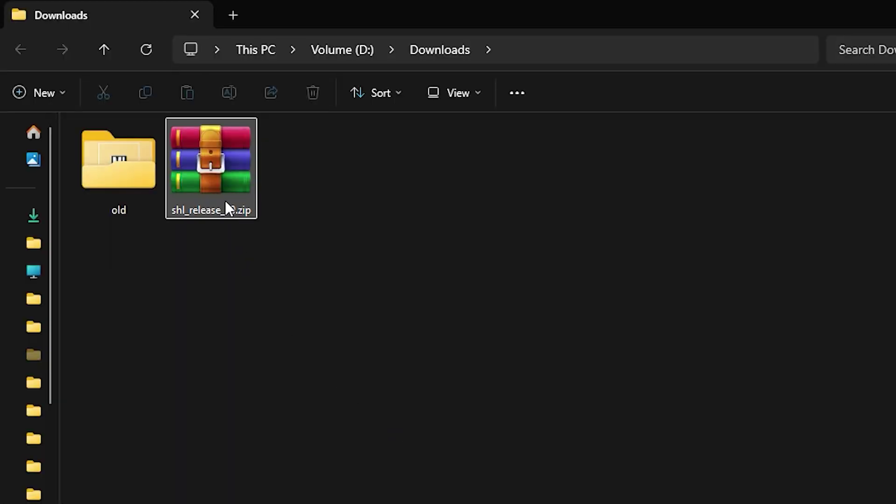
Step: Open shl_release_10.zip from the Downloads folder in WinRAR and inspect the files inside its SHL folder
double_click(225, 201)
left_click(158, 154)
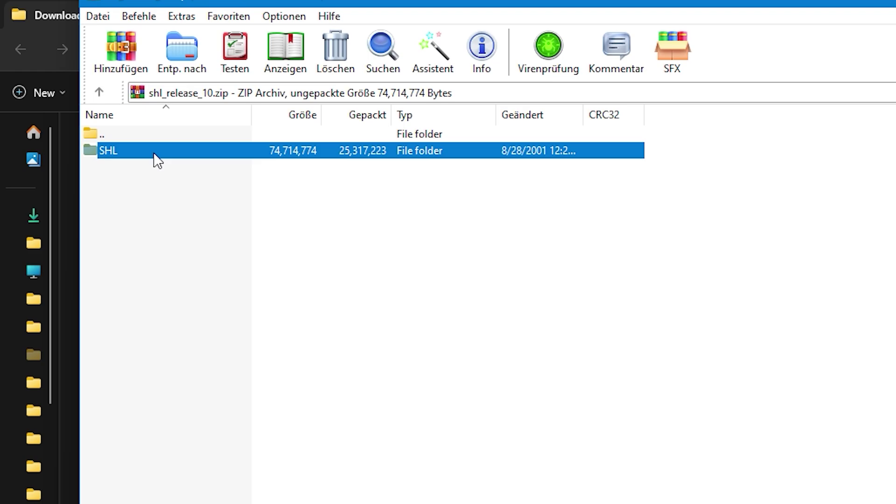
double_click(154, 154)
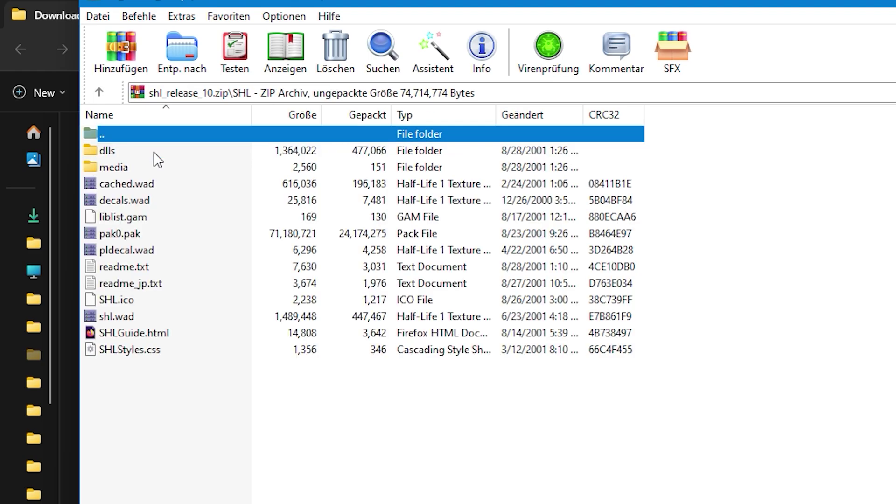
left_click(130, 316)
left_click(213, 259)
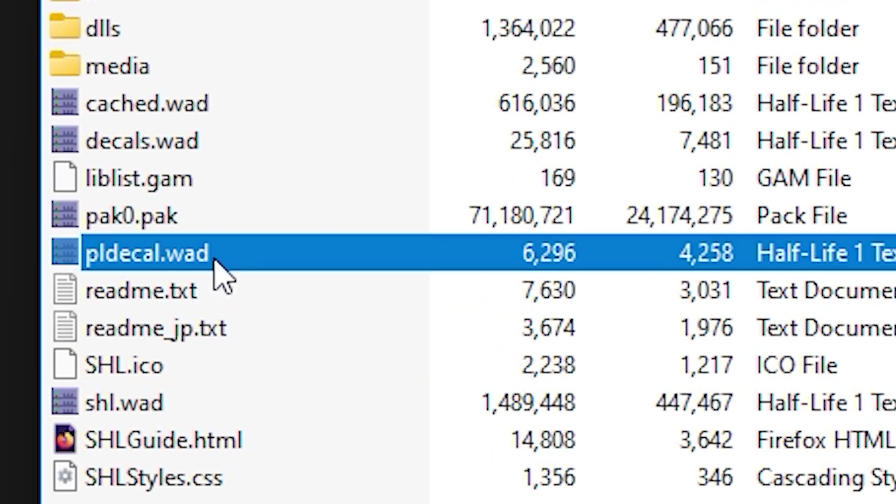
left_click(216, 109)
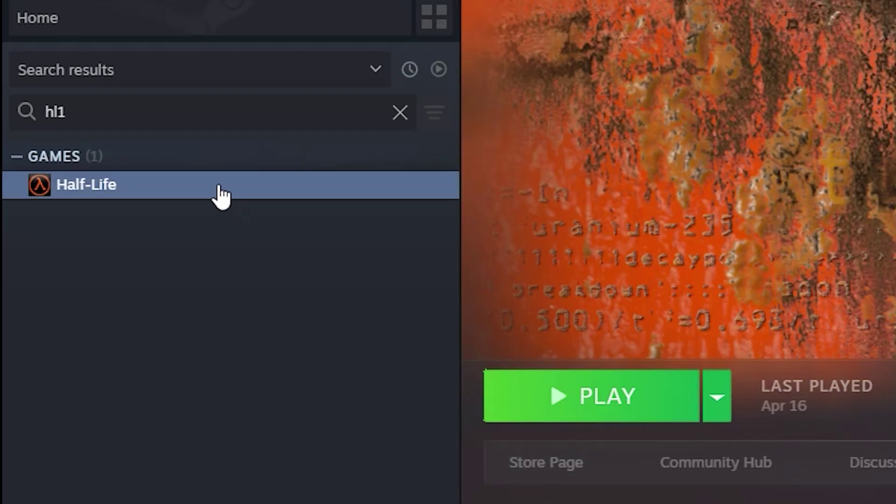
Step: Switch to Steam, browse to Half-Life's installation folder, and extract the SHL folder from shl_release_10.zip into it
right_click(218, 187)
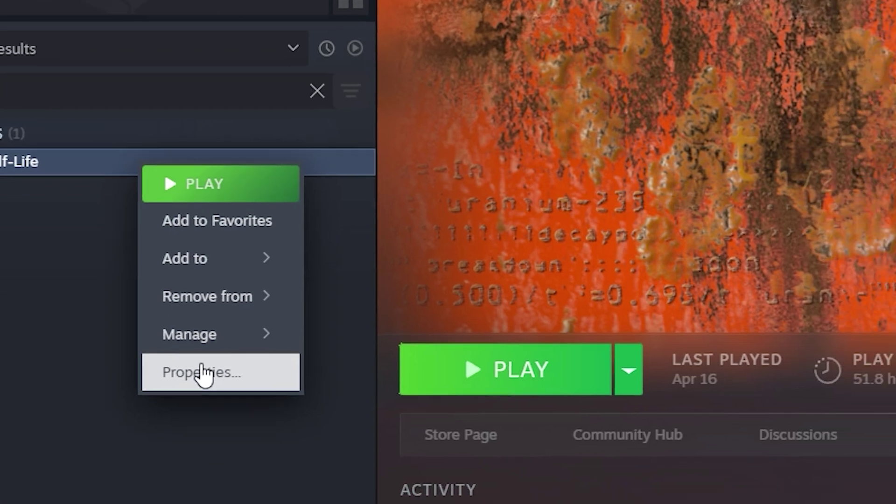
left_click(204, 372)
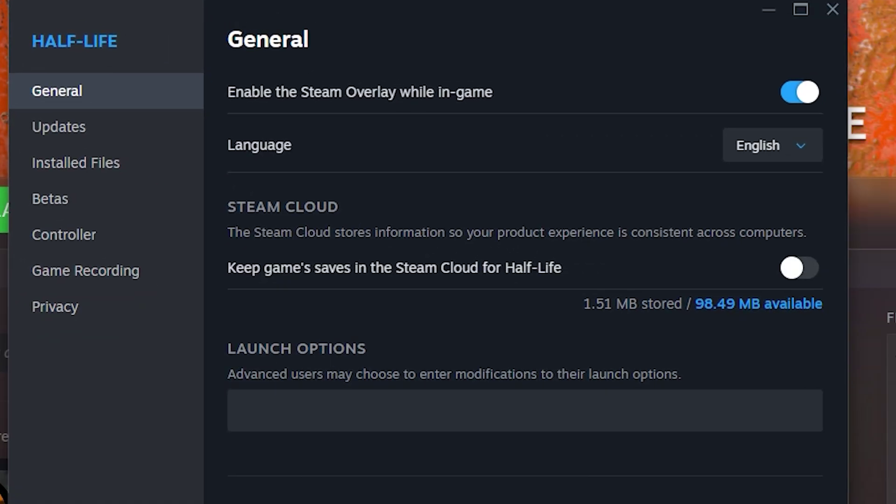
left_click(37, 176)
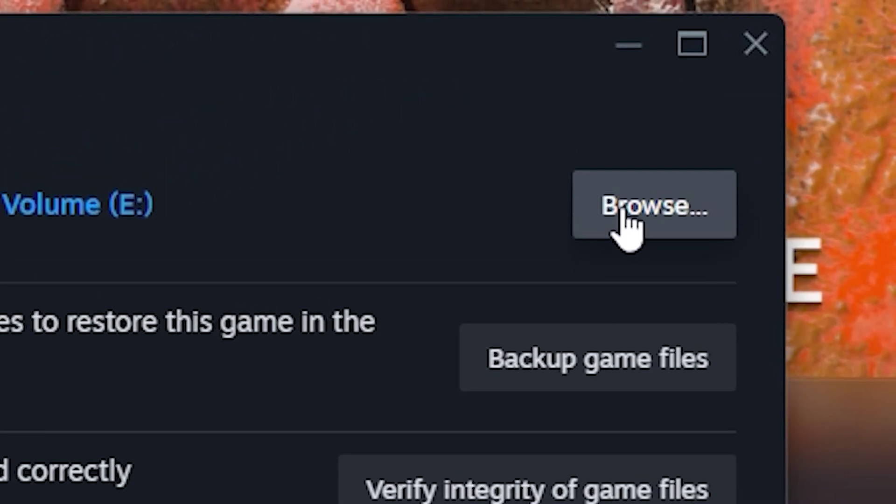
left_click(625, 212)
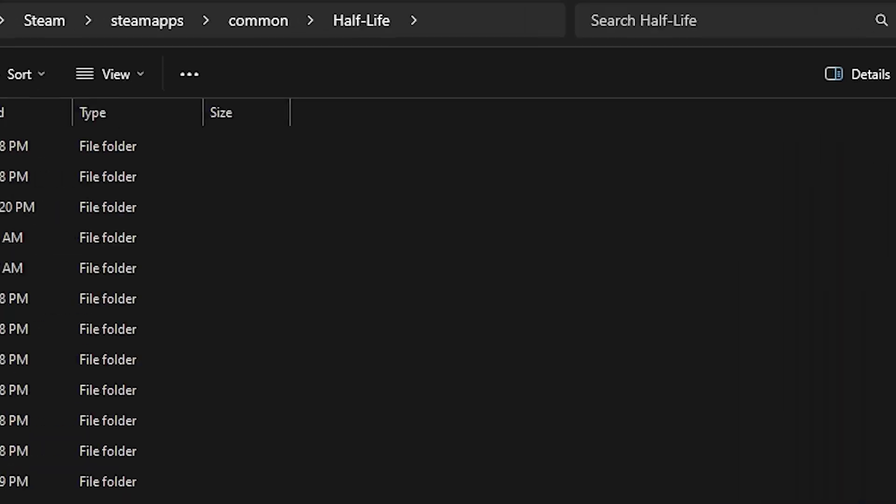
left_click_drag(638, 12, 650, 8)
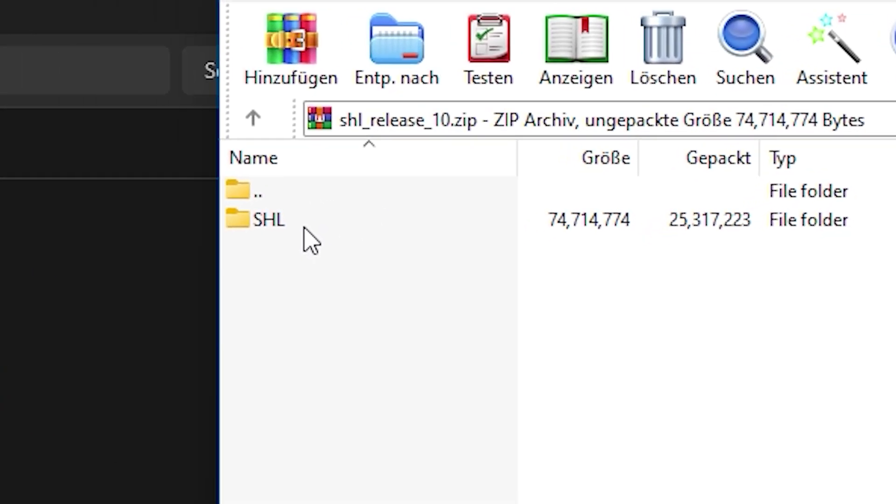
left_click_drag(187, 252, 0, 292)
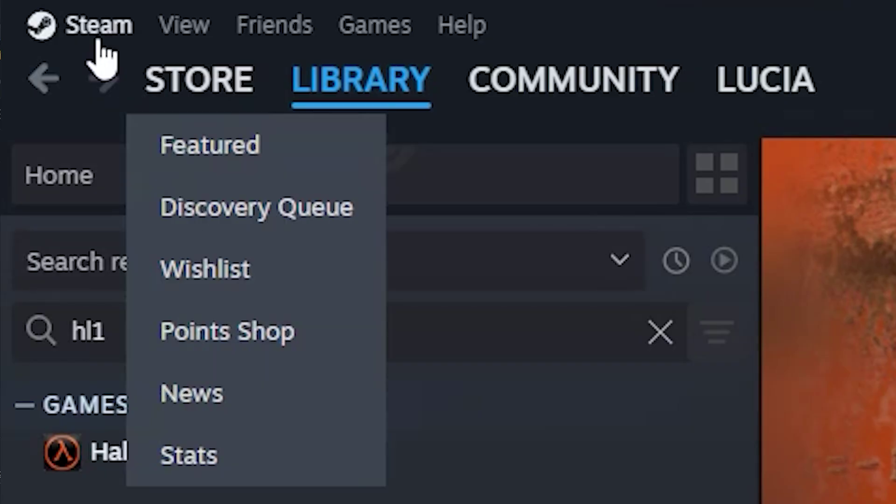
Step: Return to the Steam library, search it for "sweet" and select the Sweet Half-life entry
left_click(95, 28)
left_click(154, 70)
type("swee")
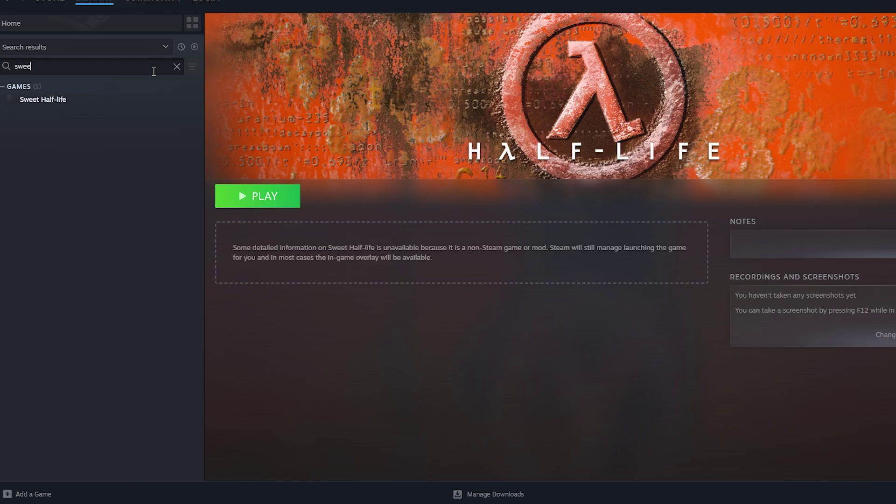
type("t")
left_click(116, 104)
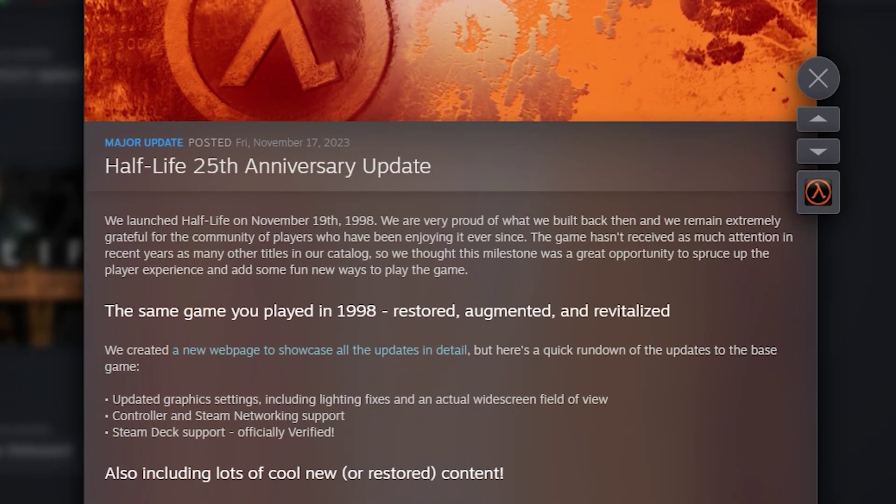
Step: Set Half-Life's beta participation to steam_legacy - Pre-25th Anniversary Build in its Steam properties and close them
scroll(451, 252, "down", 3)
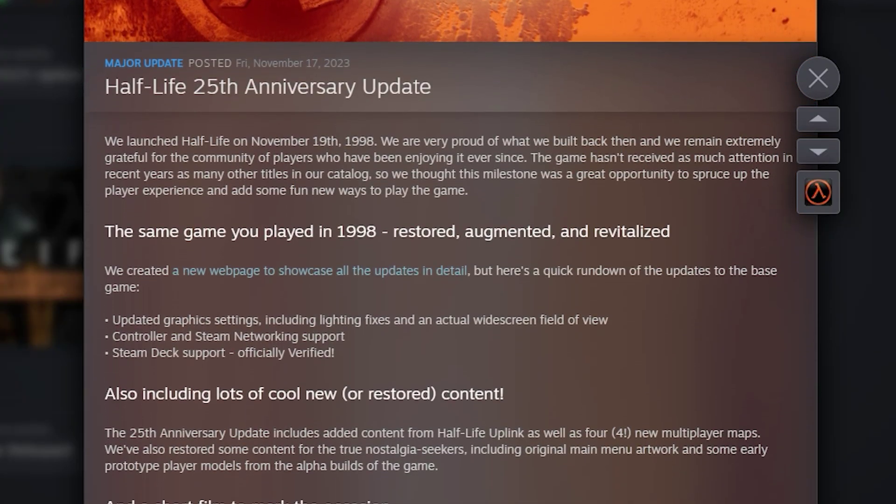
scroll(451, 252, "down", 2)
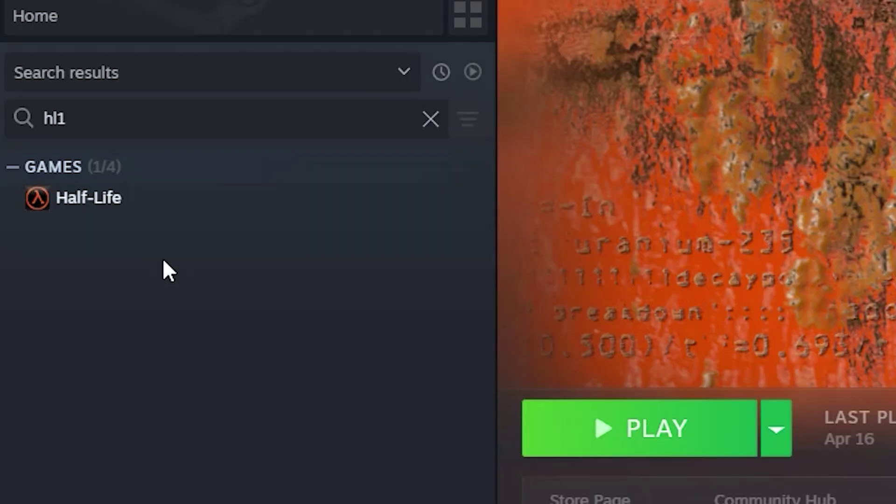
right_click(88, 199)
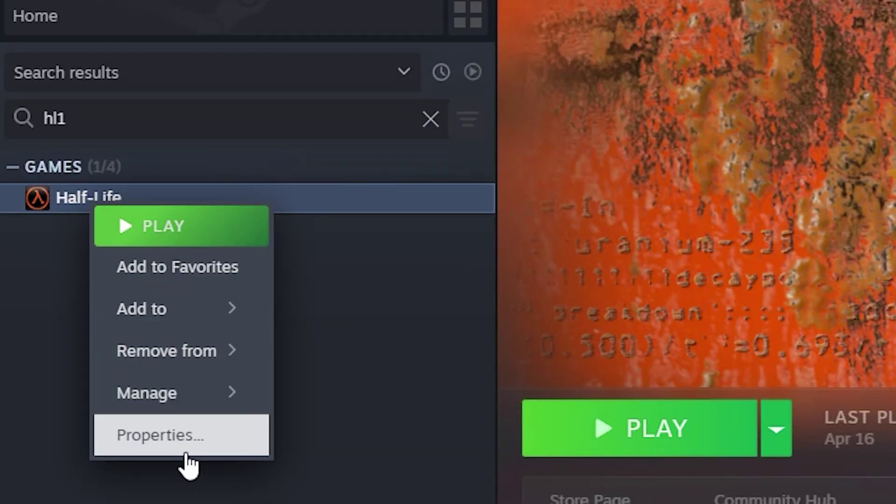
left_click(186, 450)
left_click(88, 222)
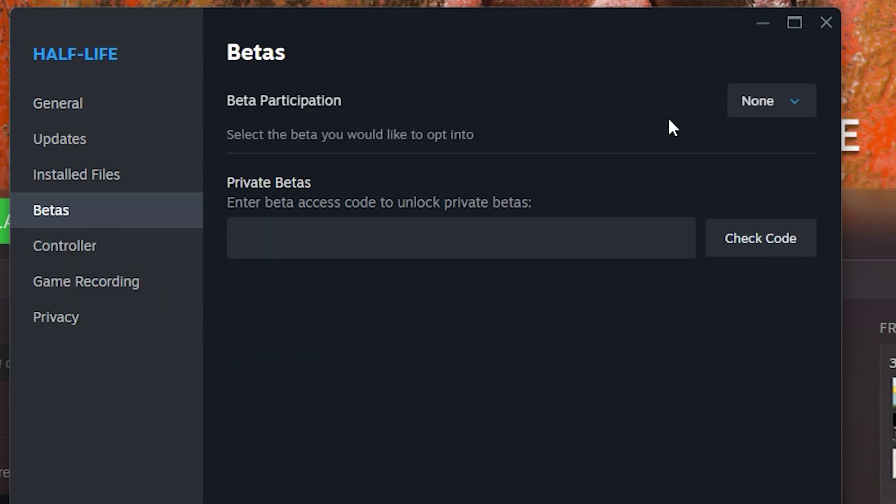
left_click(752, 104)
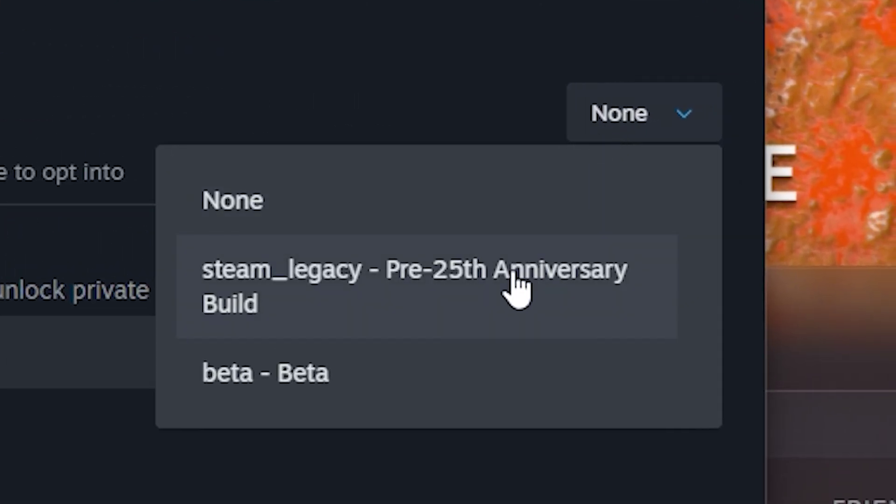
left_click(518, 287)
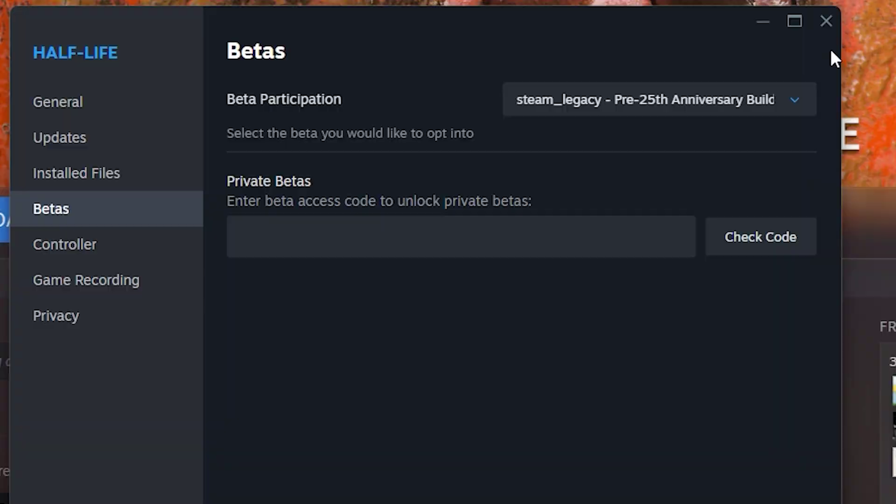
left_click(826, 21)
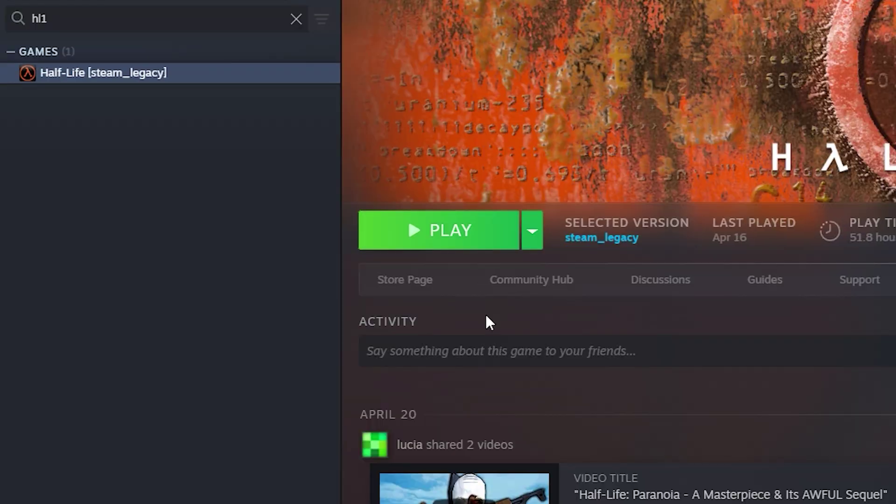
Step: Replace the library search with "sweet half" and select the Sweet Half-life entry
left_click(82, 18)
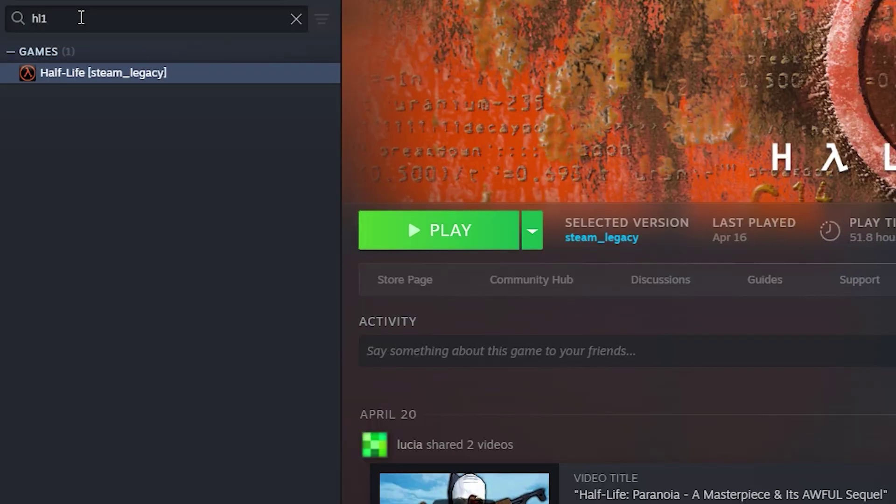
key("BackSpace")
key("BackSpace")
key("BackSpace")
type("sweet half")
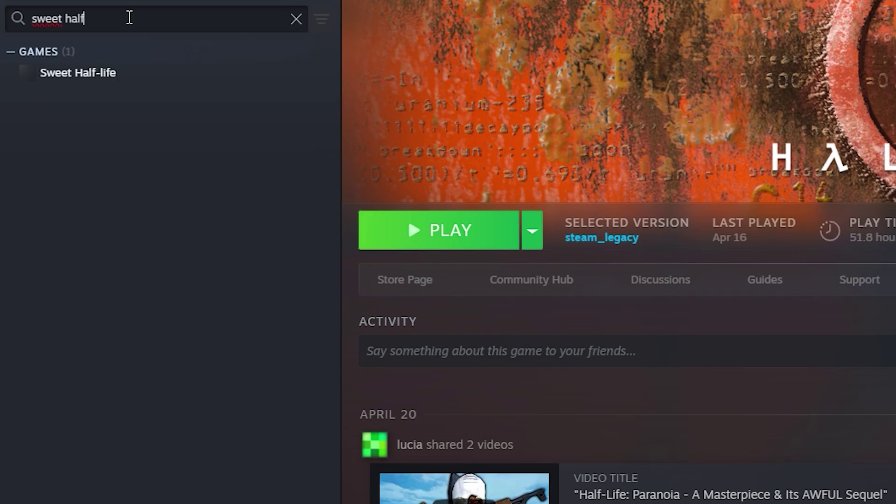
left_click(148, 81)
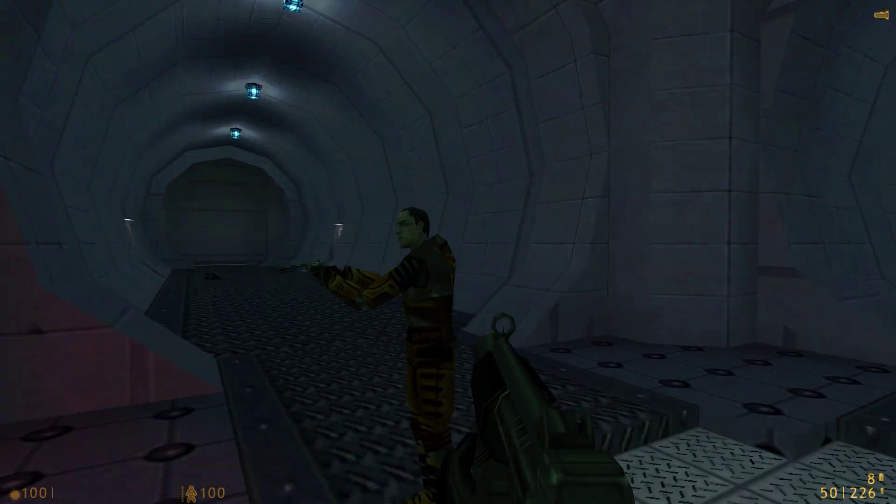
scroll(448, 252, "down", 2)
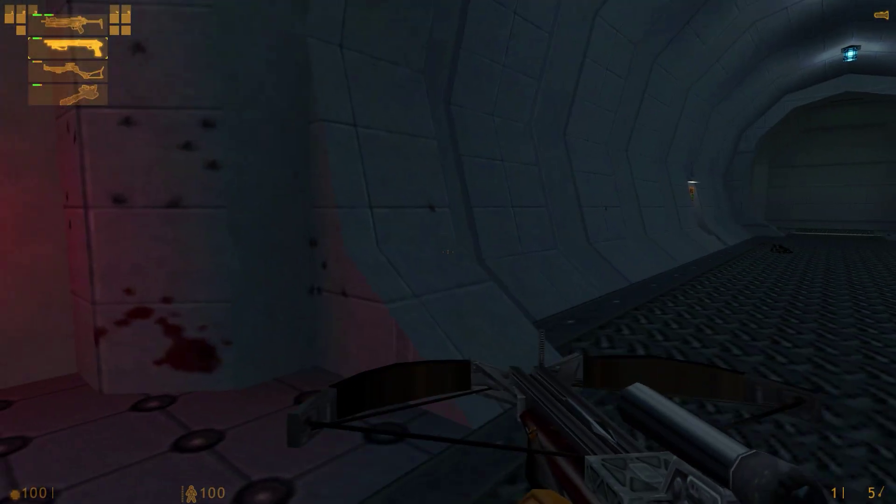
left_click(448, 252)
key("w")
scroll(448, 252, "down", 1)
left_click(447, 252)
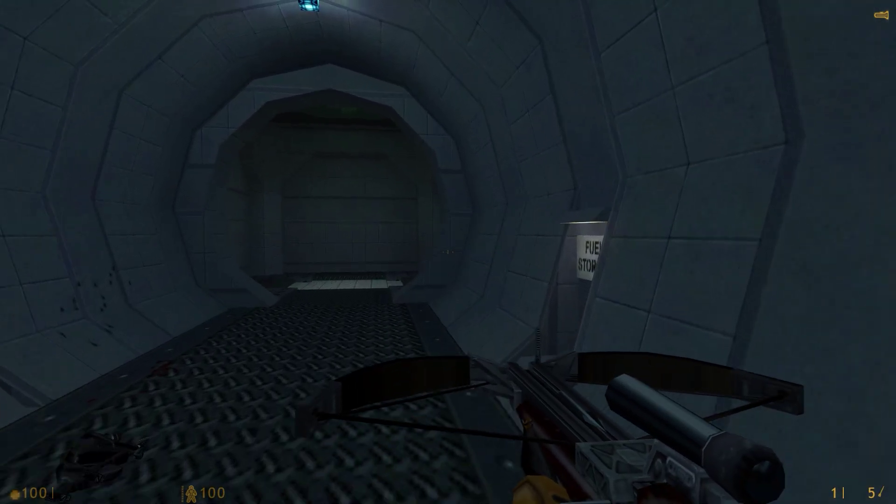
key("w")
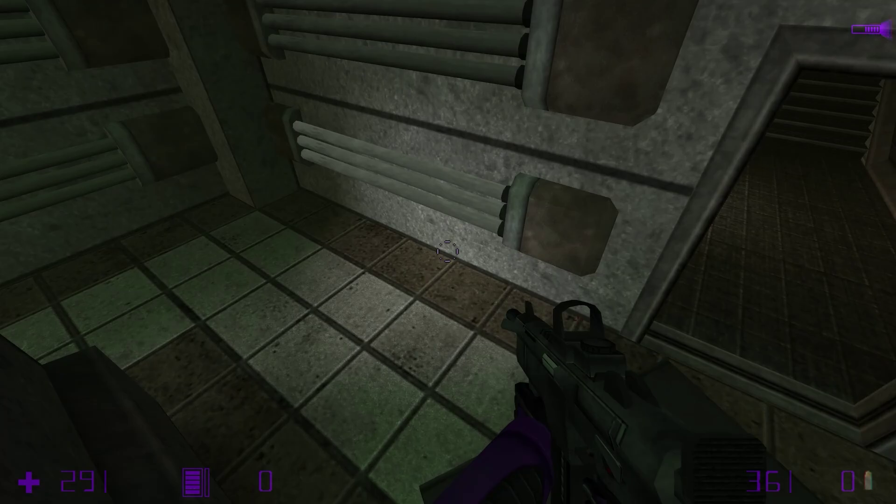
key("w")
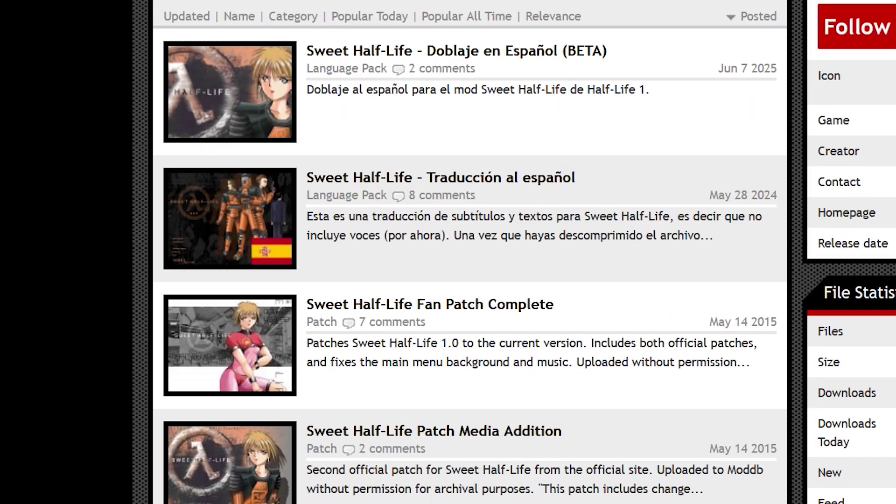
Step: Look through Sweet Half-Life's ModDB files for the Steamfix and Sweet Half-Life Fan Patch Complete downloads
scroll(469, 252, "down", 4)
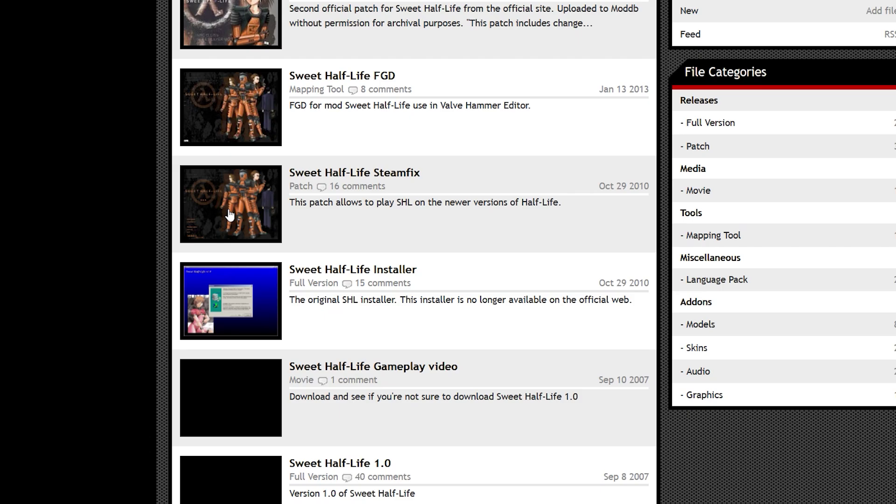
left_click(229, 215)
scroll(573, 247, "down", 15)
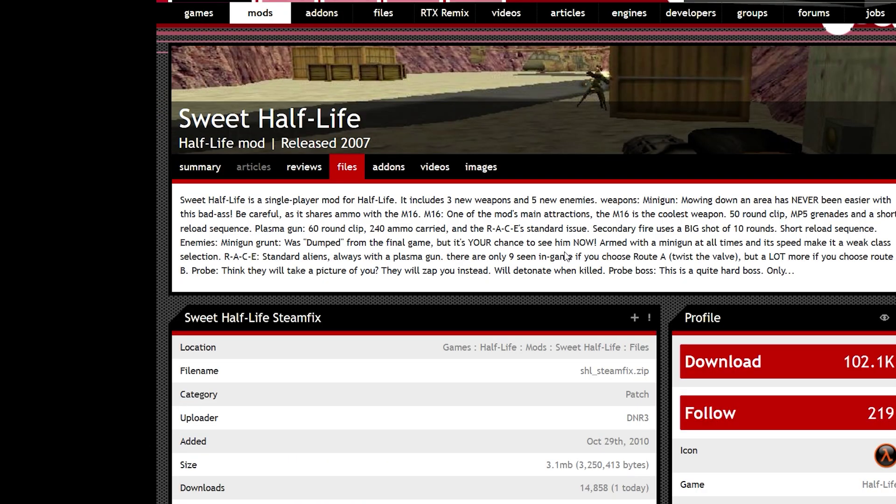
scroll(573, 251, "down", 10)
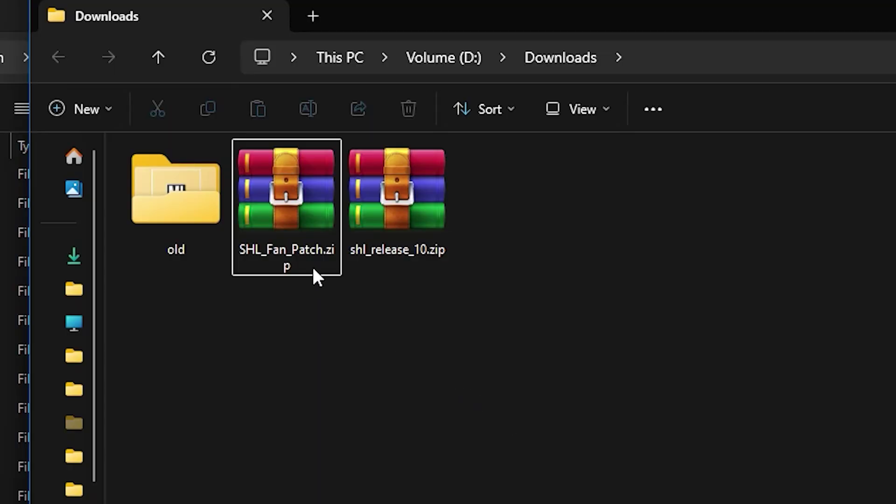
Step: Open SHL_Fan_Patch.zip from Downloads, examine the contents of its SHL folder and return to the archive's top level
double_click(297, 254)
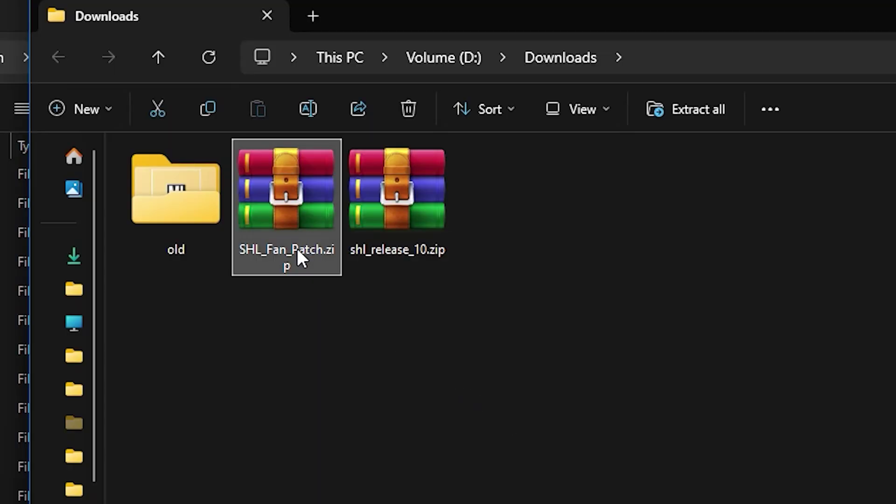
left_click(157, 196)
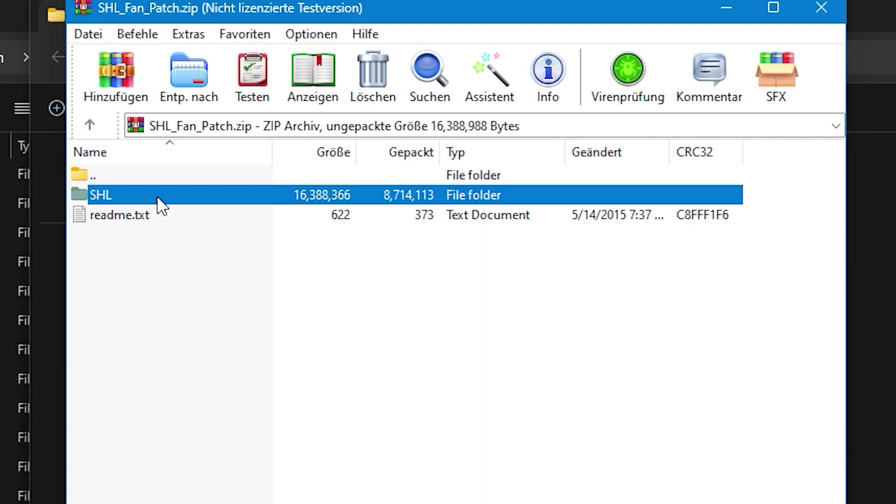
double_click(156, 195)
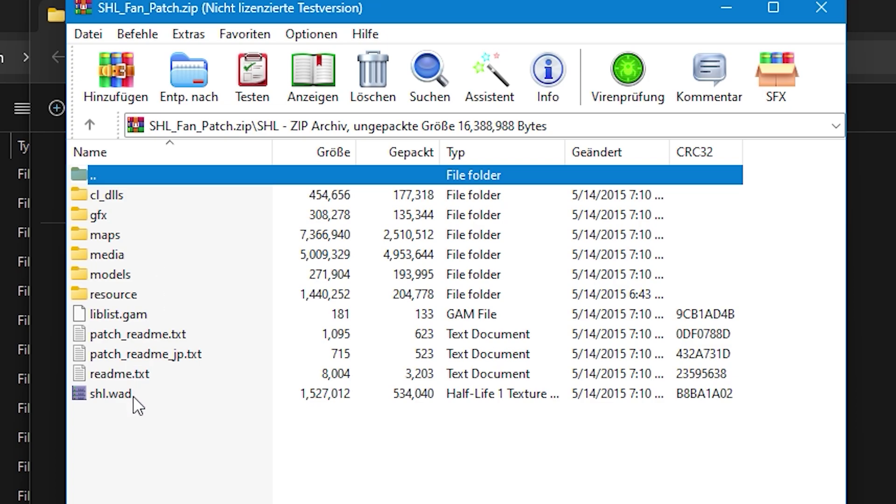
left_click(159, 394)
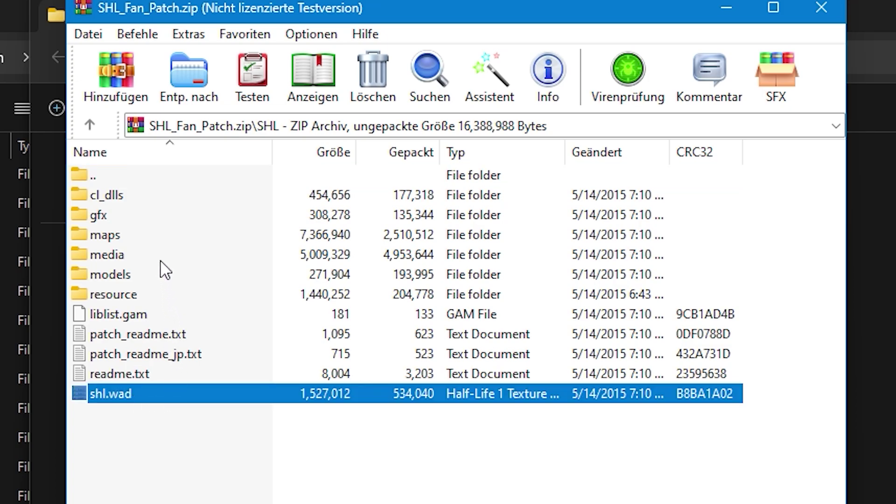
double_click(142, 177)
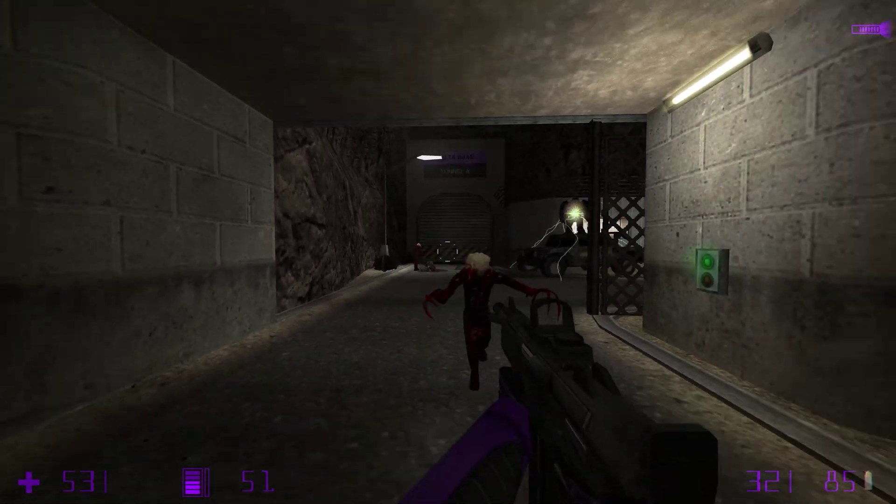
key("s")
left_click(447, 252)
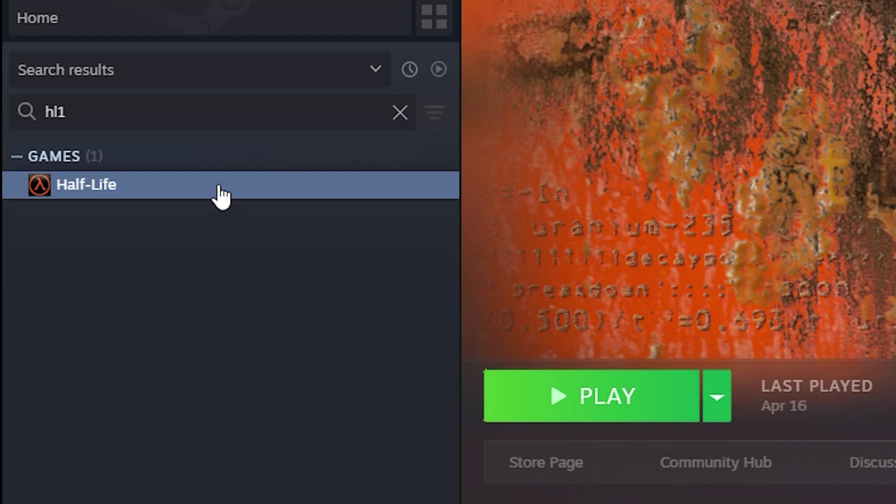
Step: Switch to the Steam library and open Half-Life's installation folder from the game's properties
right_click(219, 186)
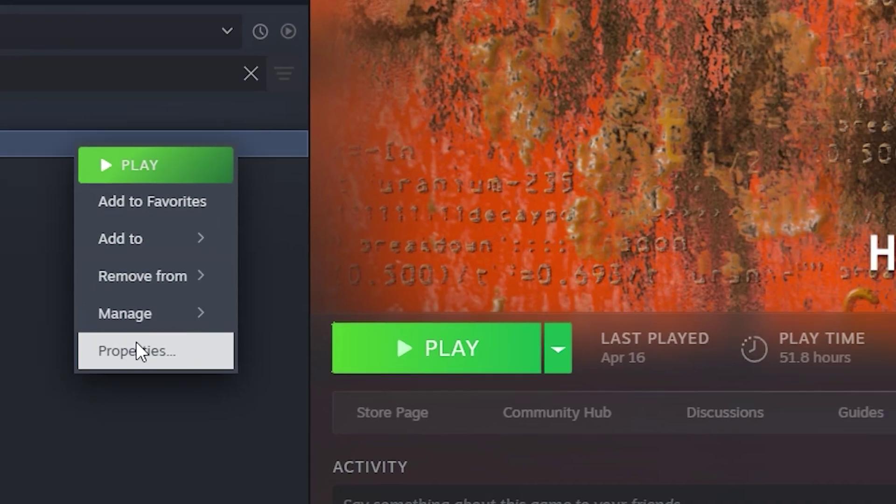
left_click(136, 343)
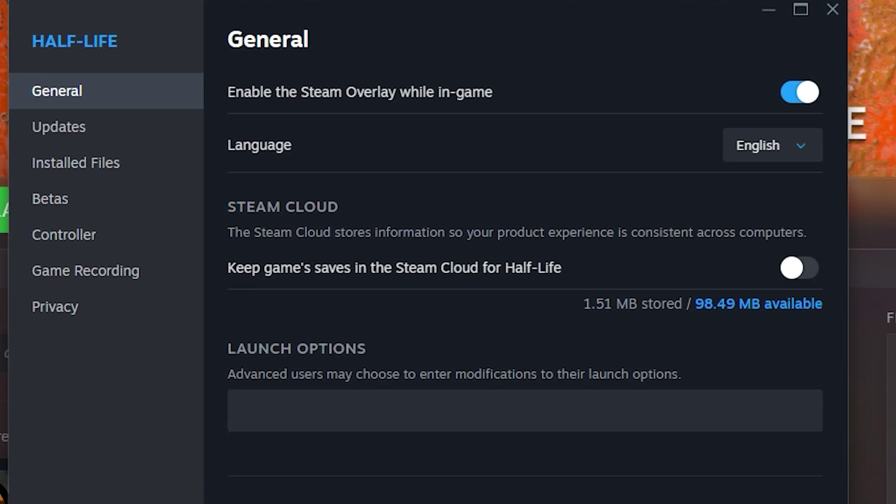
left_click(38, 177)
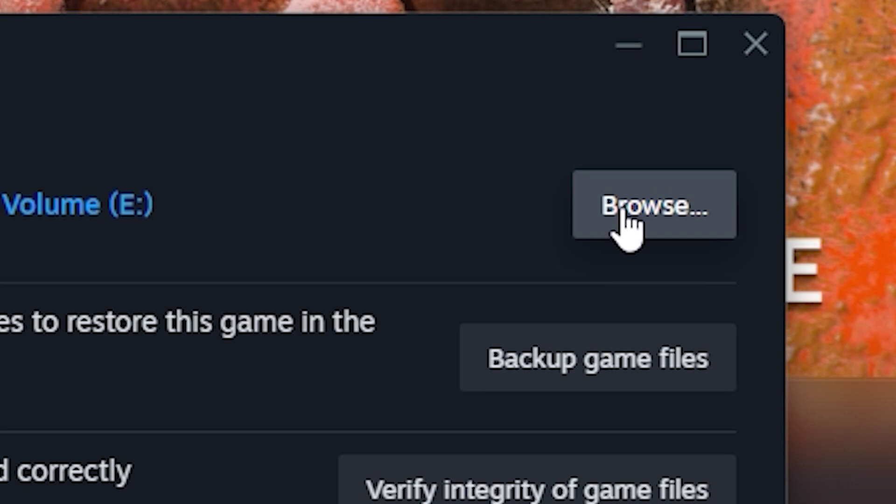
left_click(779, 90)
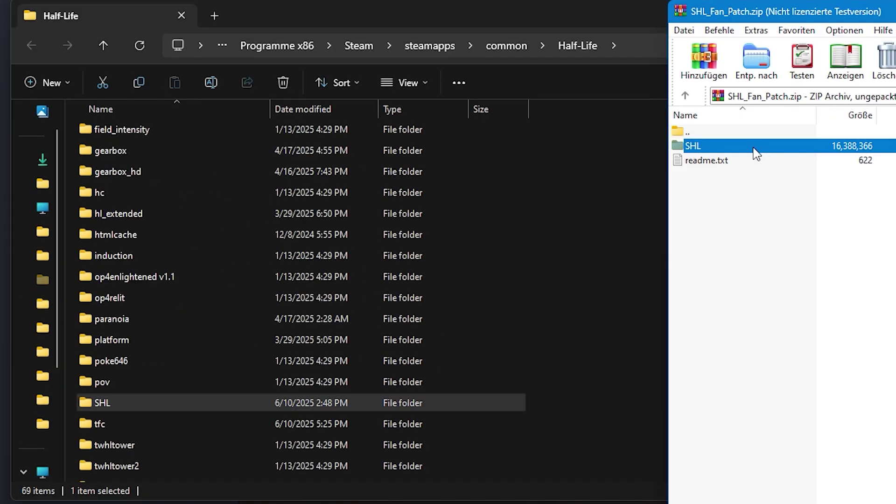
Step: Extract the SHL folder from SHL_Fan_Patch.zip into the Half-Life folder, replacing the files that have the same names
left_click_drag(755, 152, 640, 210)
left_click_drag(607, 255, 607, 256)
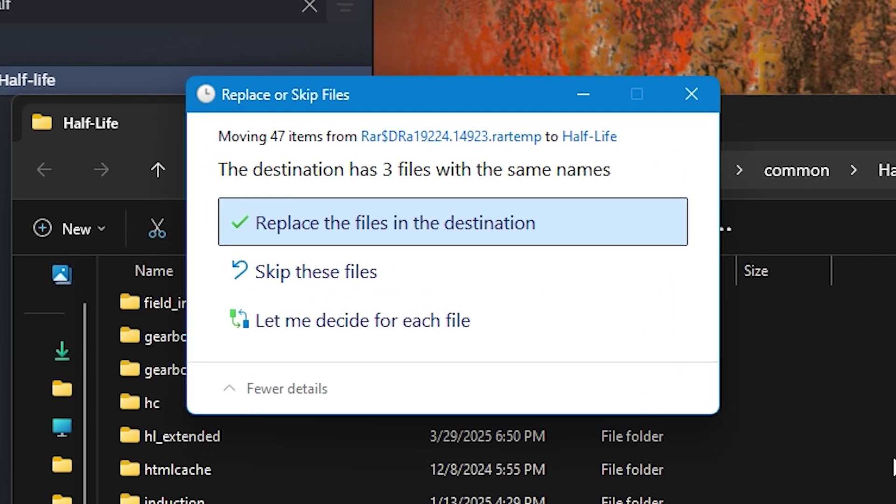
left_click(501, 237)
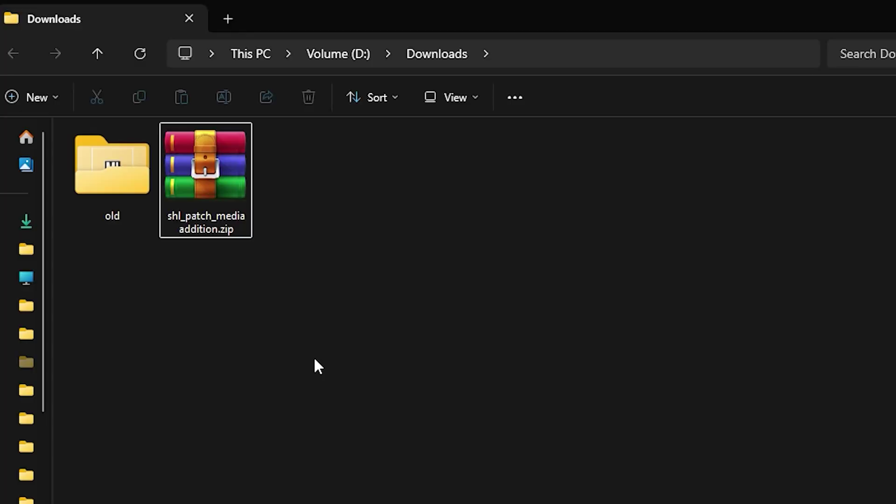
Step: Open shl_patch_mediaaddition.zip in Downloads to examine its folders and files, and close the archive
left_click(217, 232)
double_click(209, 222)
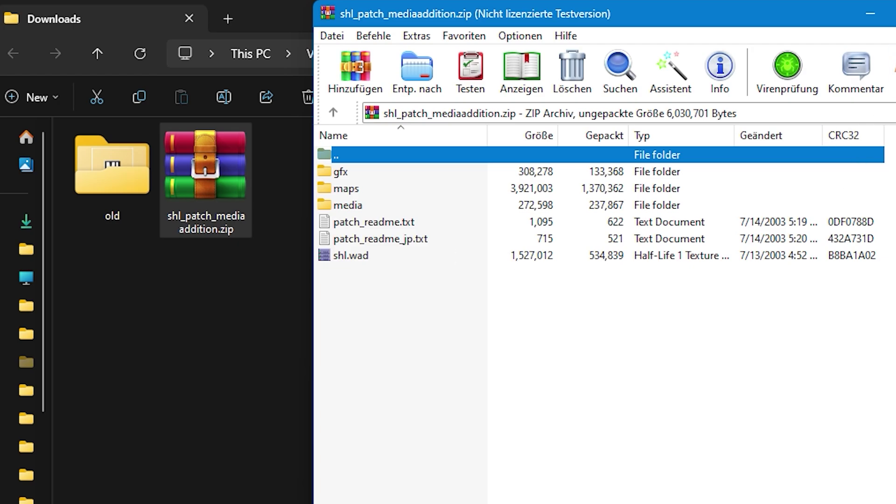
key("alt+F4")
Step: Extract shl_patch_mediaaddition.zip to its own folder in Downloads and rename that folder to SHL
right_click(205, 185)
mouse_move(253, 217)
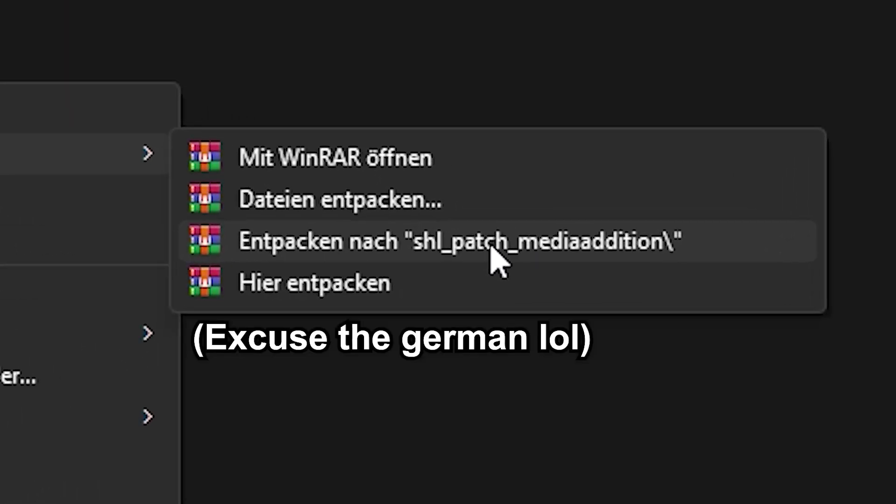
left_click(671, 254)
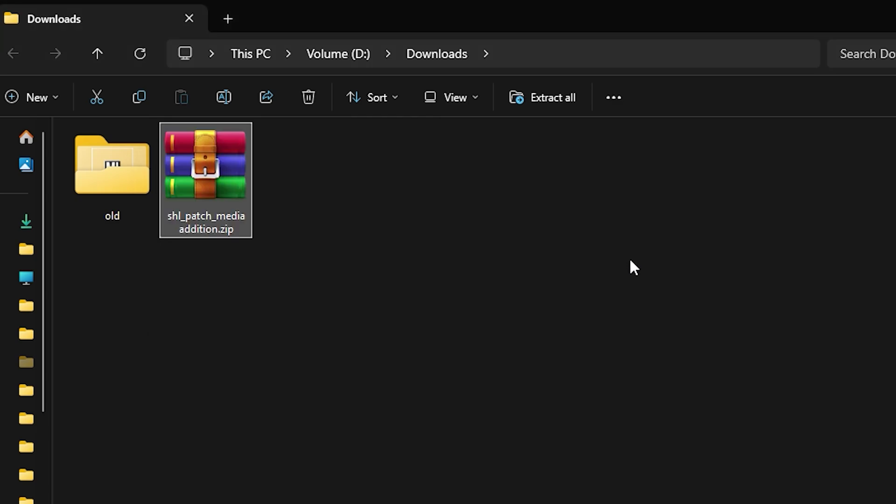
double_click(106, 237)
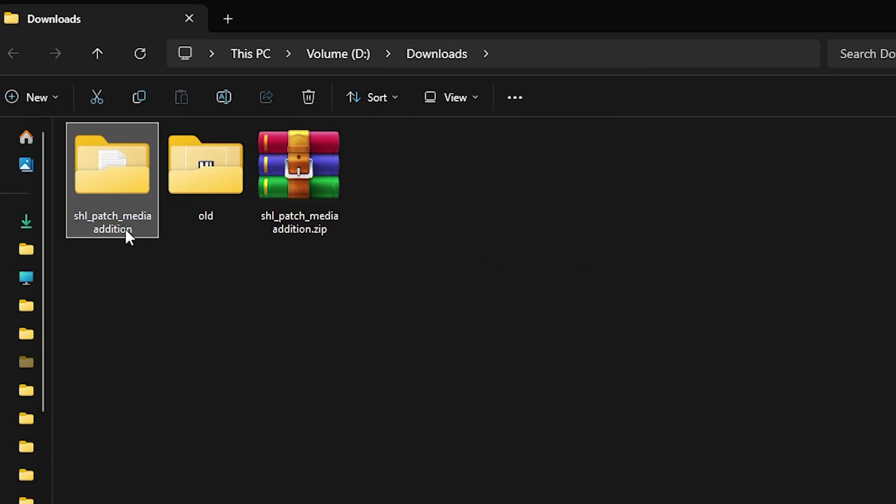
left_click(125, 230)
type("SHL")
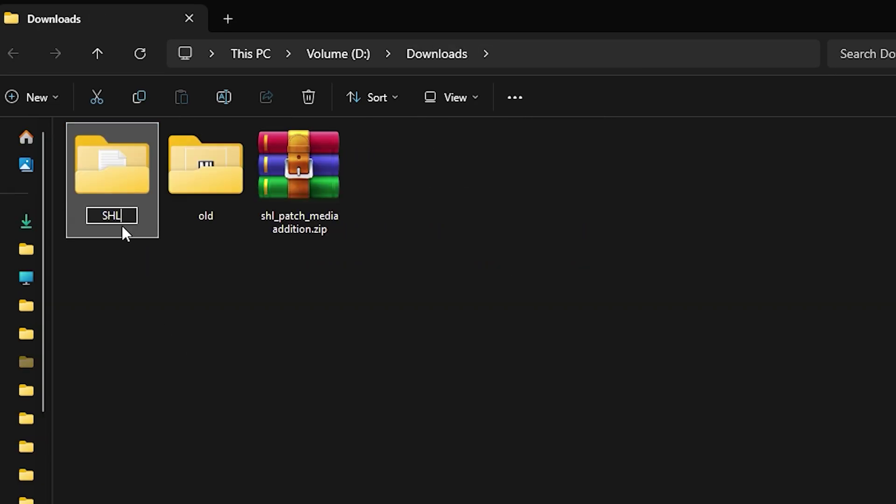
key("Return")
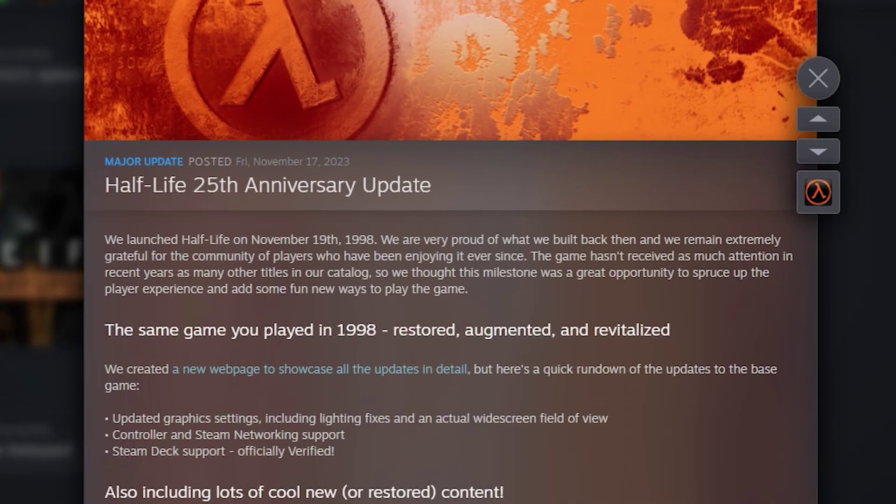
scroll(450, 251, "down", 3)
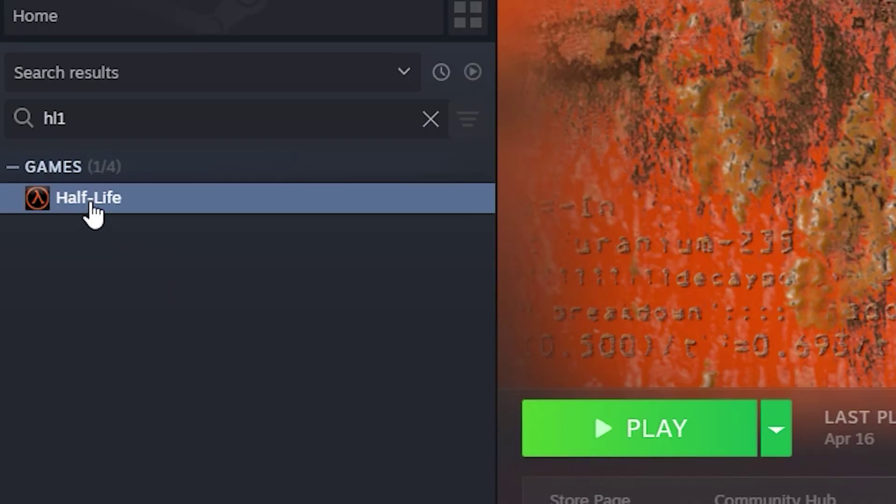
Step: Choose steam_legacy - Pre-25th Anniversary Build as Half-Life's beta version in its Steam properties, and close the properties
right_click(92, 205)
left_click(185, 451)
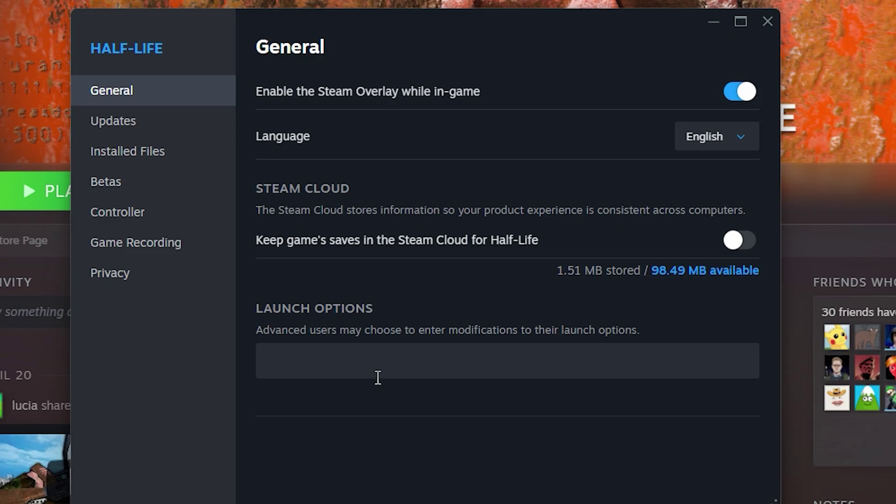
left_click(135, 186)
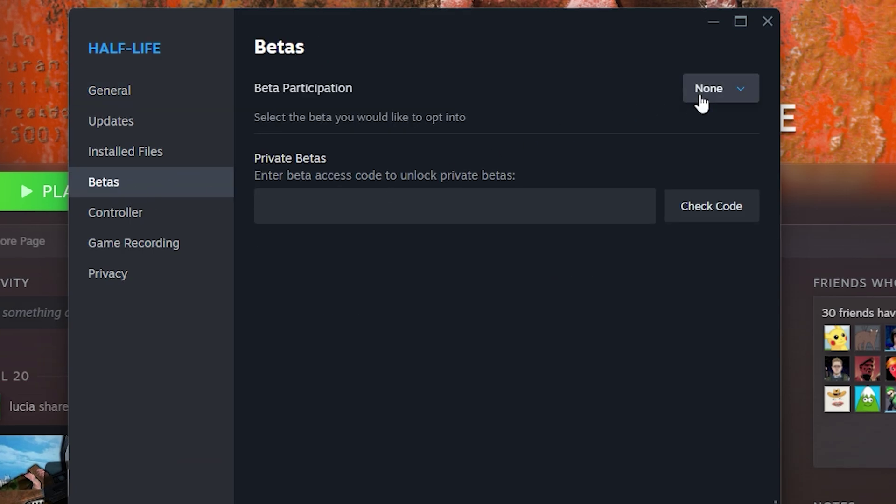
left_click(701, 98)
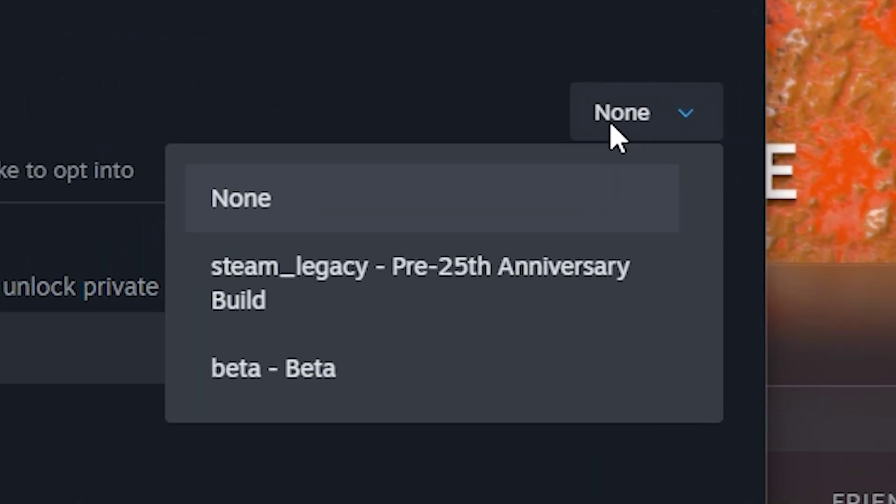
left_click(655, 168)
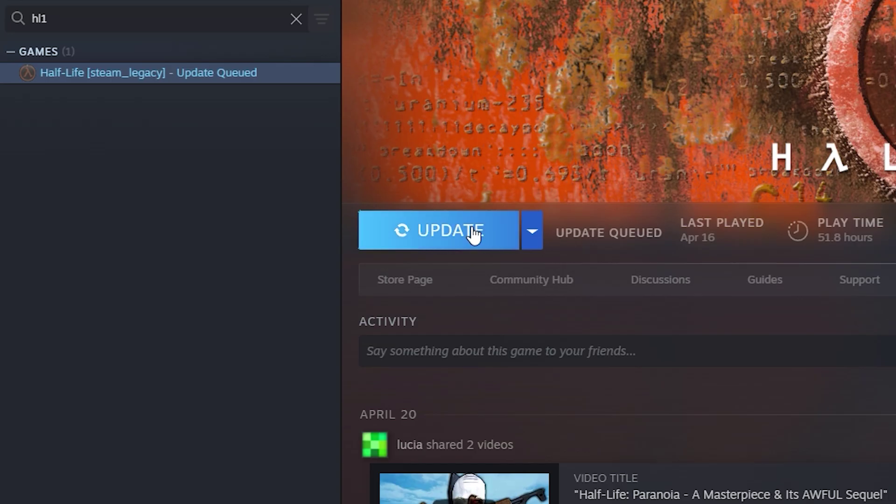
left_click(470, 234)
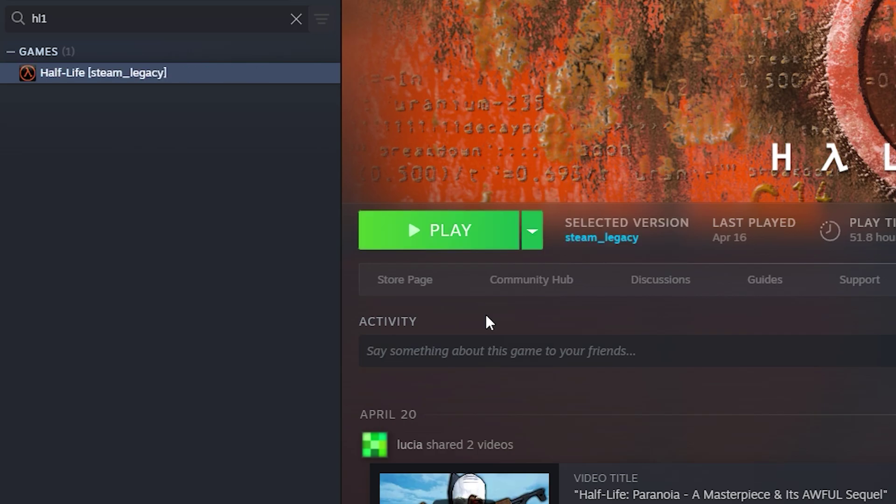
Step: Search the Steam library for "sweet half" and select the Sweet Half-life entry
double_click(128, 18)
type("sweet half")
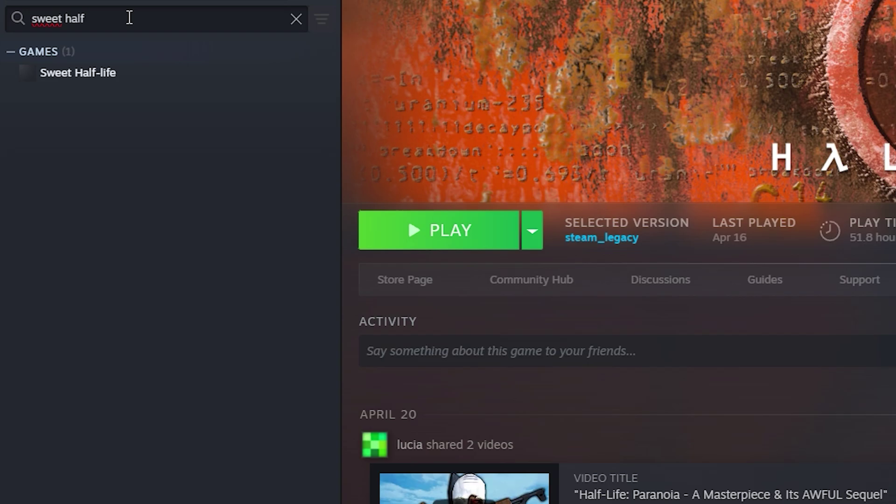
left_click(149, 85)
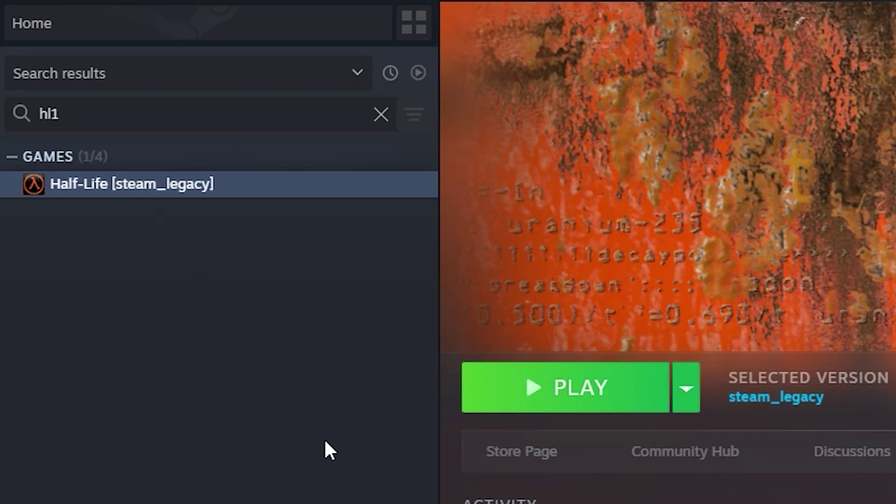
Step: Verify the integrity of Half-Life's installed game files from its Steam properties
right_click(140, 192)
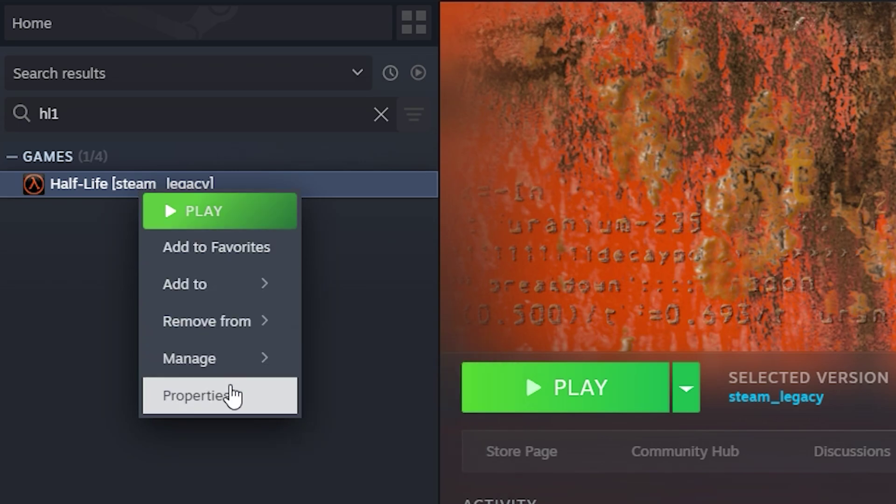
left_click(232, 395)
left_click(679, 359)
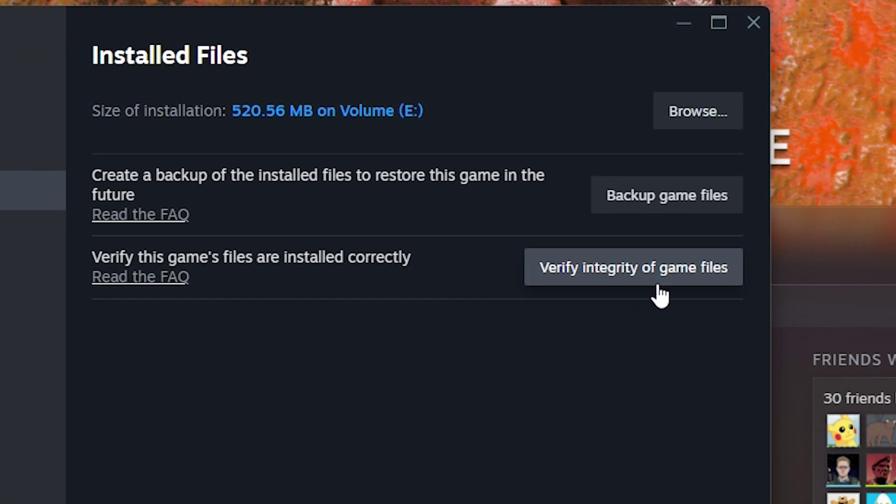
left_click(658, 286)
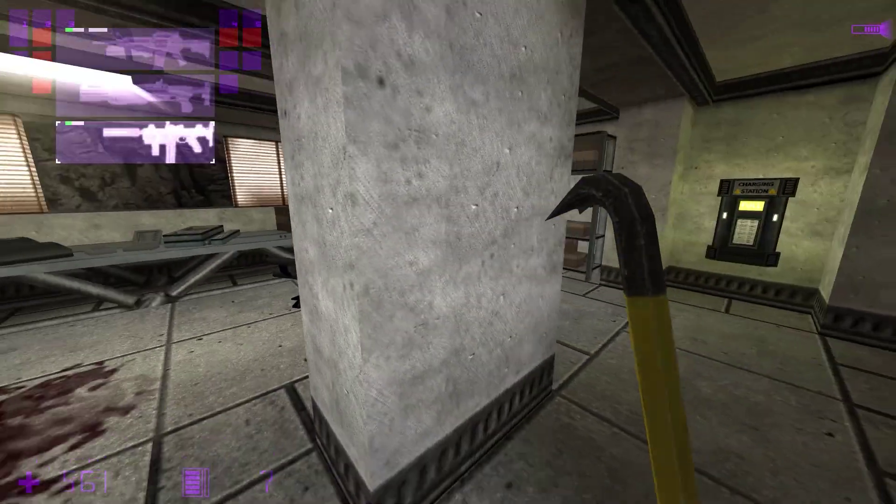
scroll(448, 252, "up", 1)
left_click(448, 252)
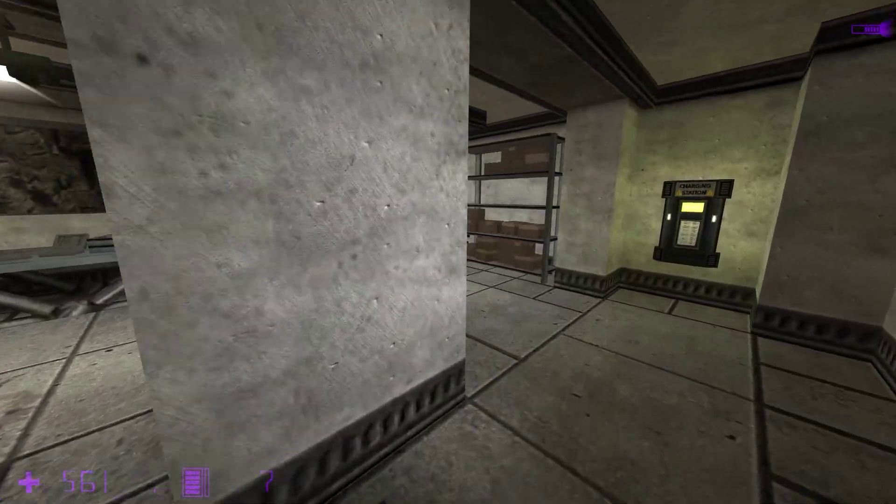
key("w")
key("d")
right_click(447, 250)
left_click(447, 249)
key("a")
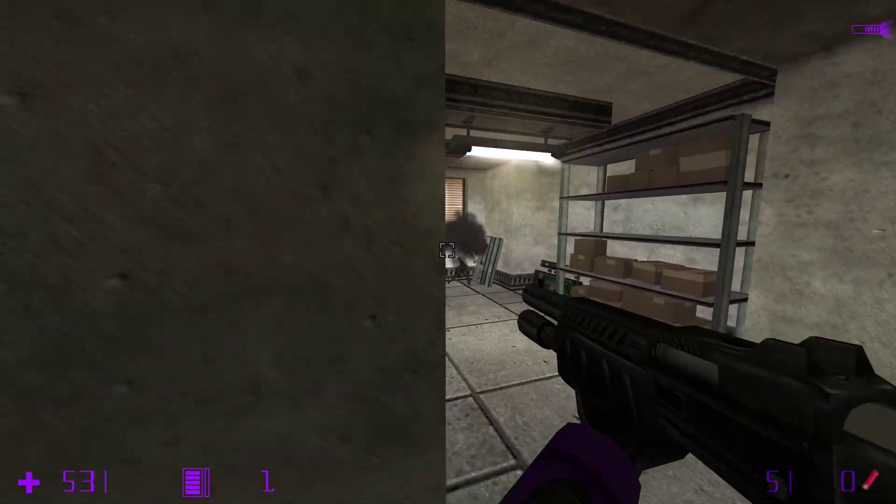
key("w")
key("w")
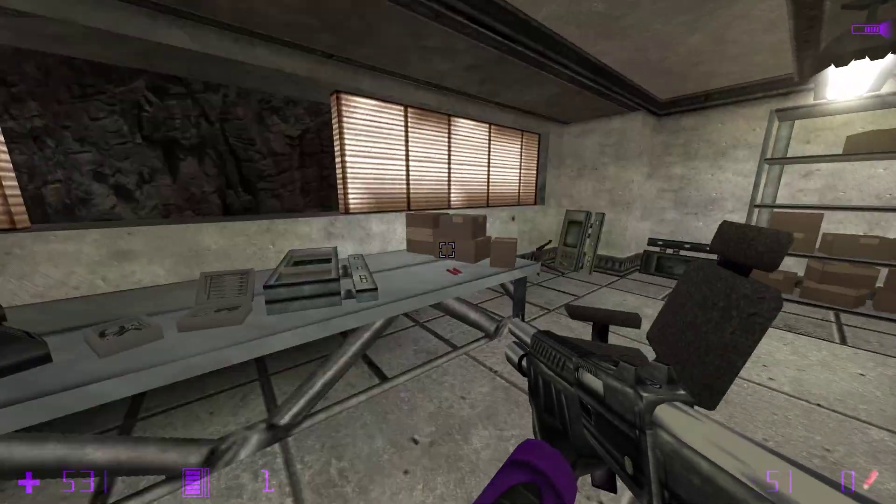
key("q")
key("a")
key("space")
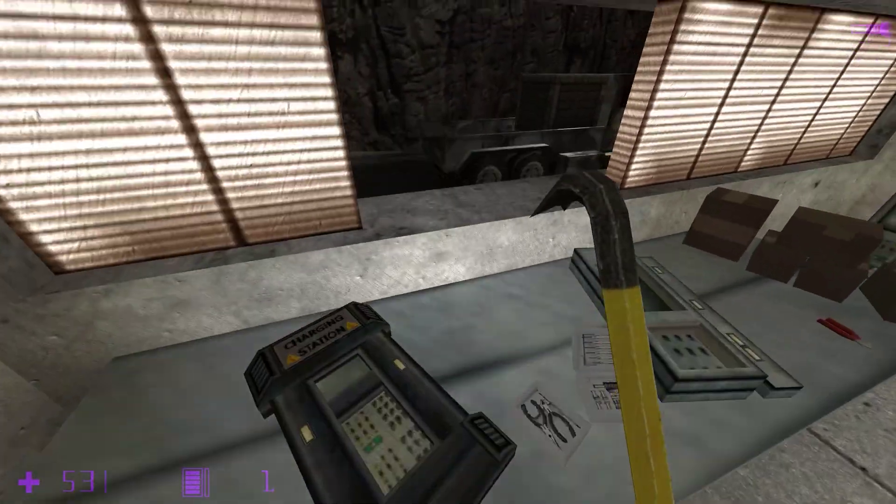
key("w")
key("w")
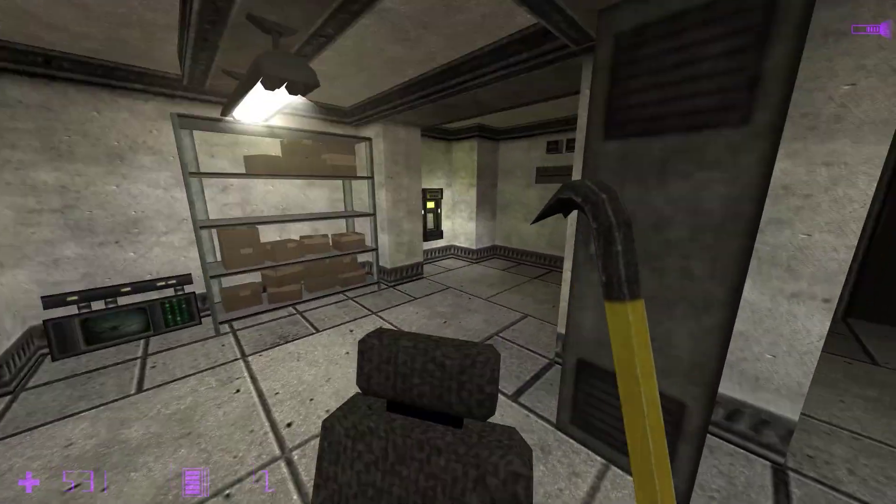
key("w")
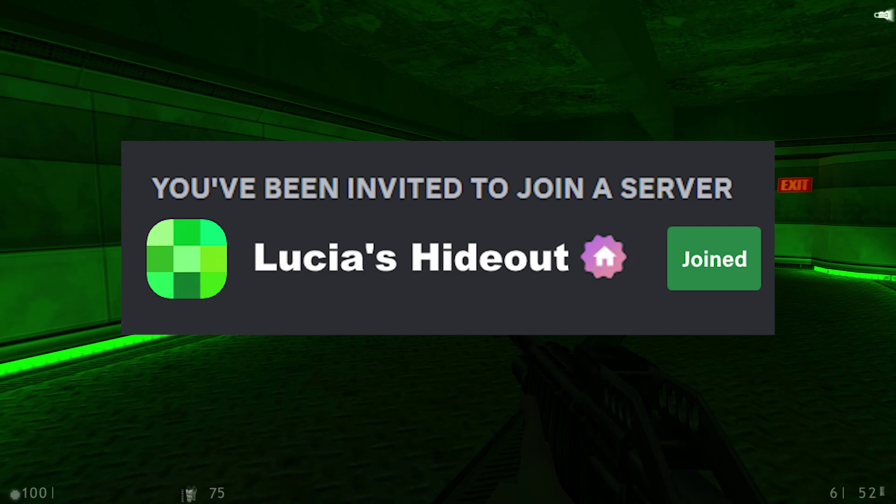
key("s")
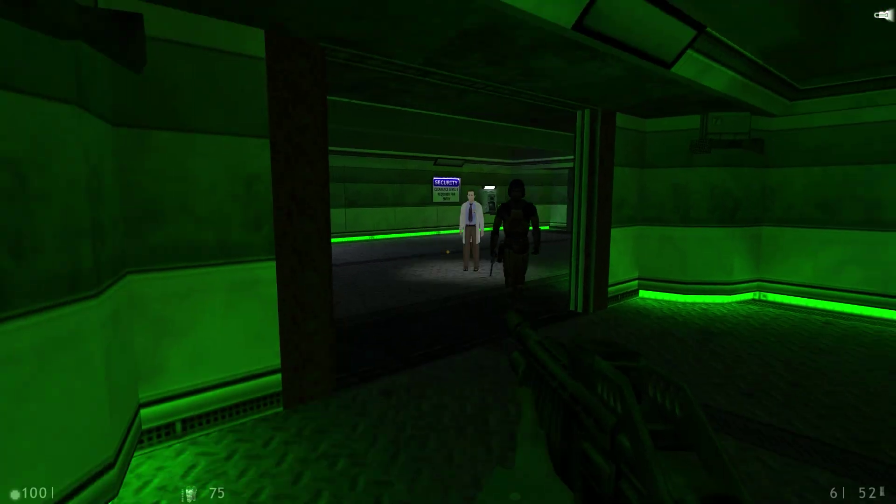
key("w")
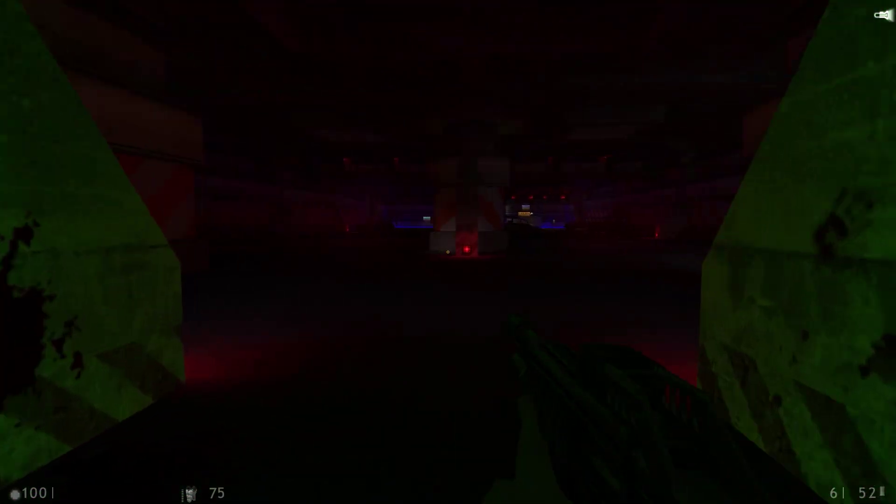
key("w")
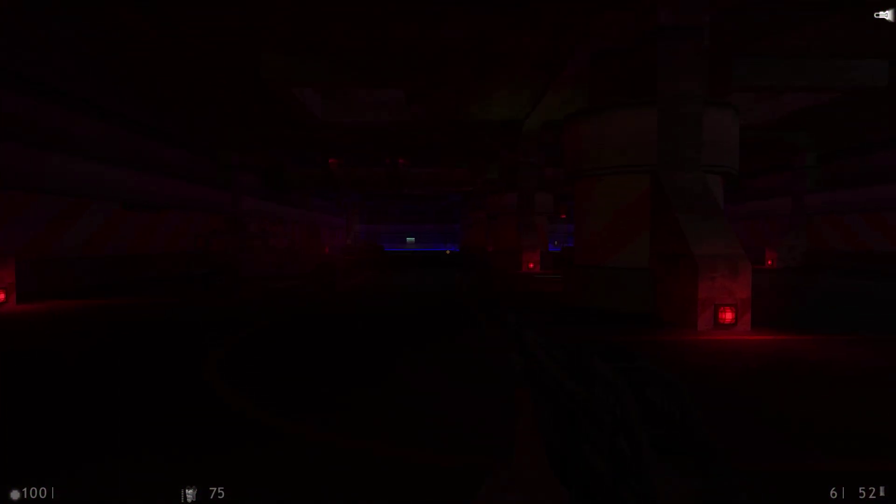